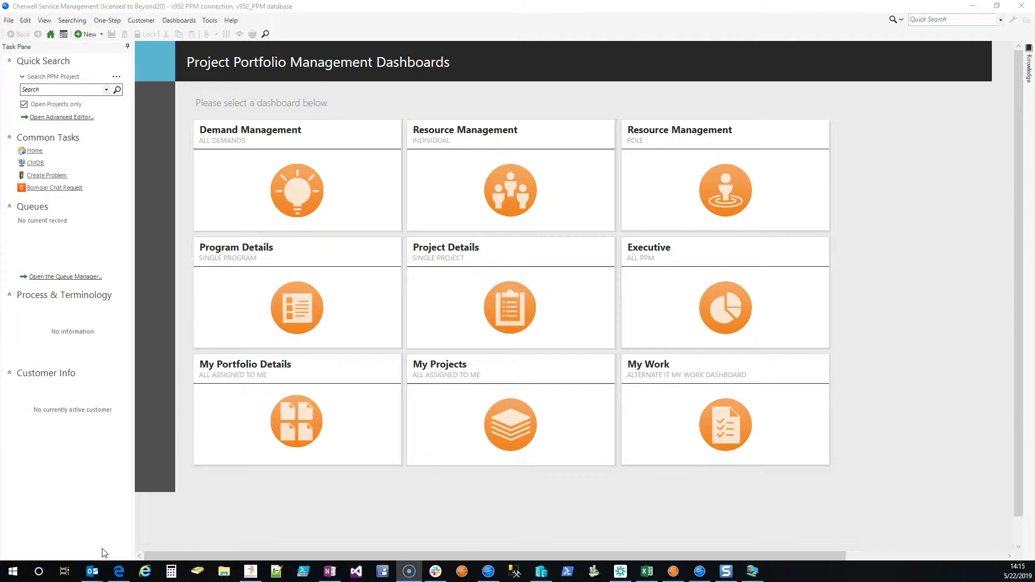
Step: Open the Report Manager to show the reports associated with Incident
{"action": "left_click", "coordinate": [485, 191]}
{"action": "left_click", "coordinate": [216, 22]}
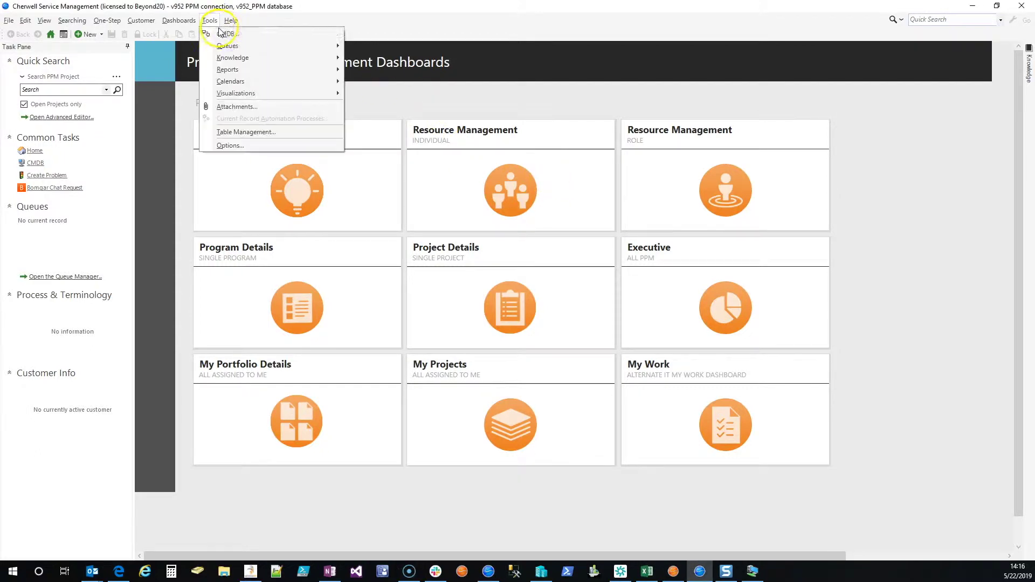
{"action": "mouse_move", "coordinate": [237, 70]}
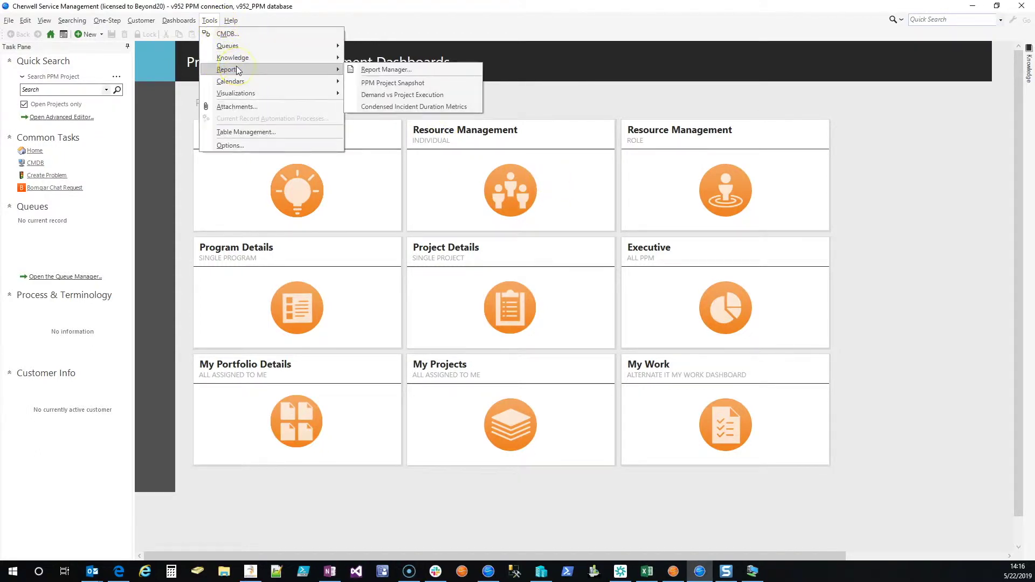
{"action": "left_click", "coordinate": [380, 70]}
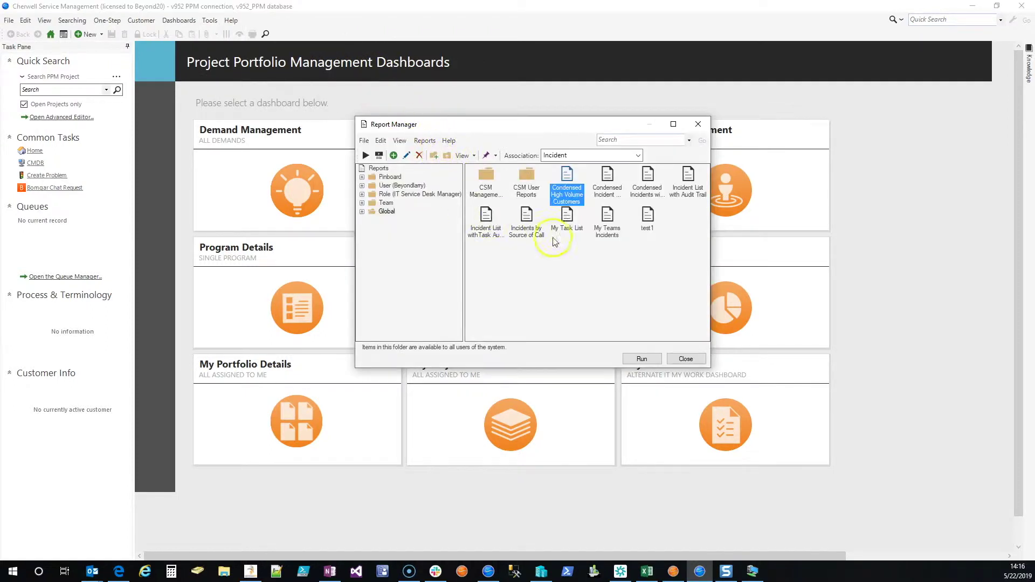
Step: Review the test1 report's properties, including its search group and calculated fields, and close them without changes
{"action": "left_click", "coordinate": [653, 220]}
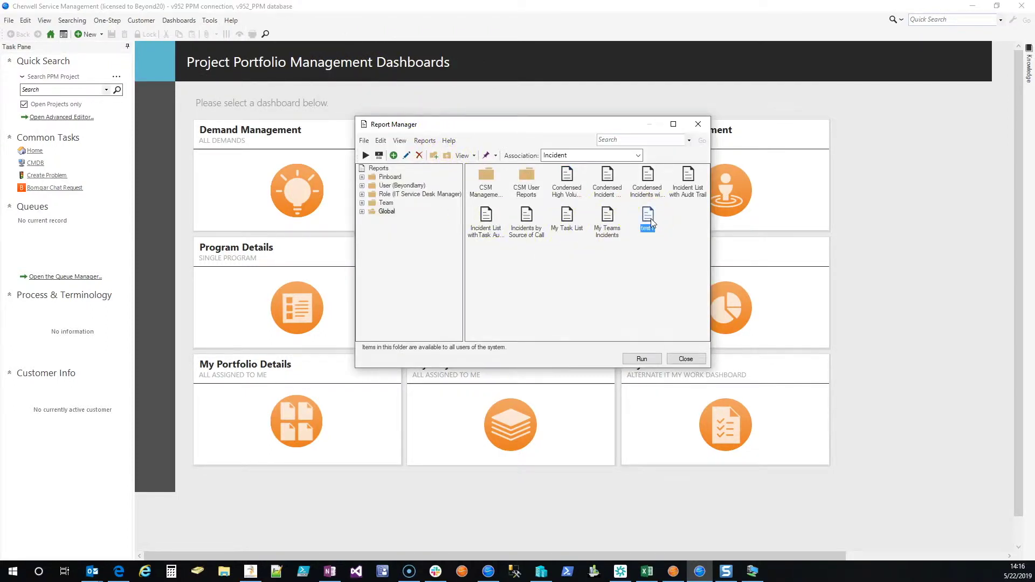
{"action": "right_click", "coordinate": [652, 221]}
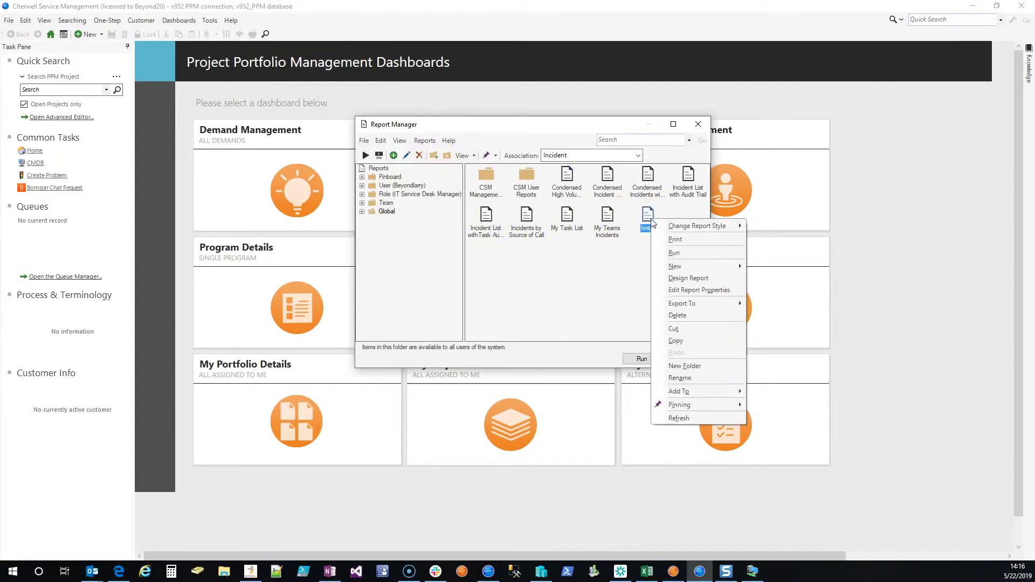
{"action": "left_click", "coordinate": [672, 291]}
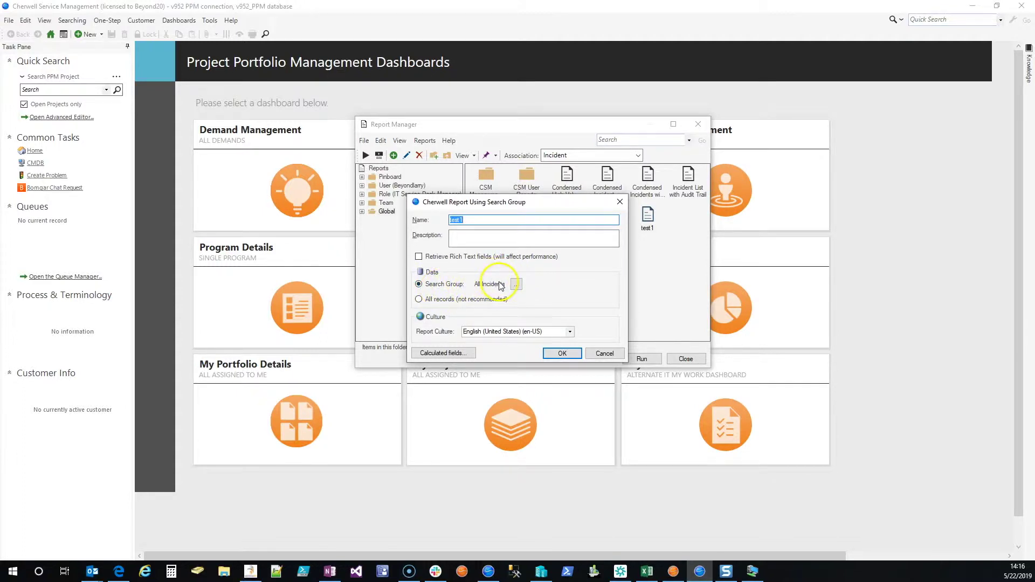
{"action": "left_click", "coordinate": [451, 354]}
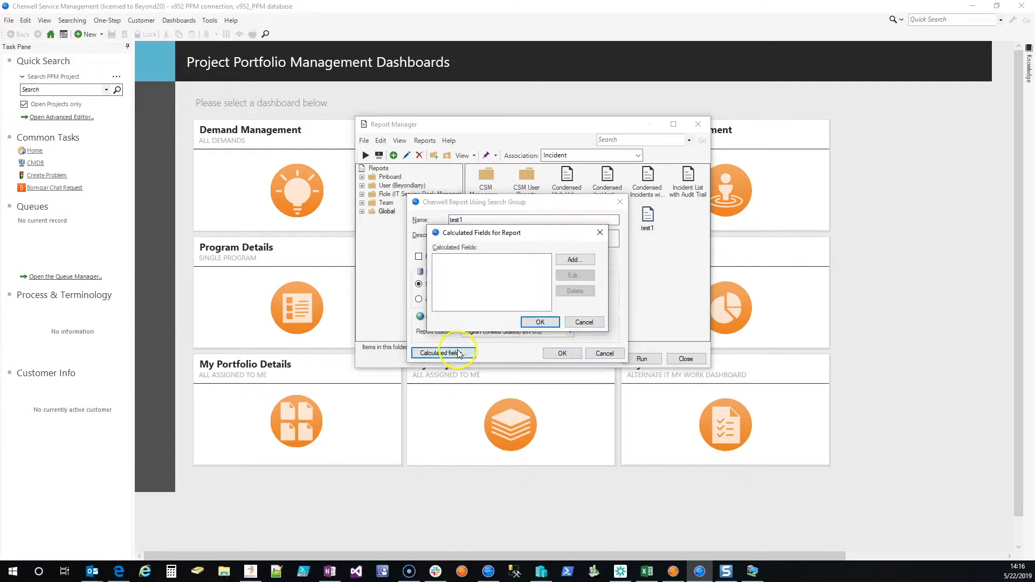
{"action": "left_click", "coordinate": [583, 323]}
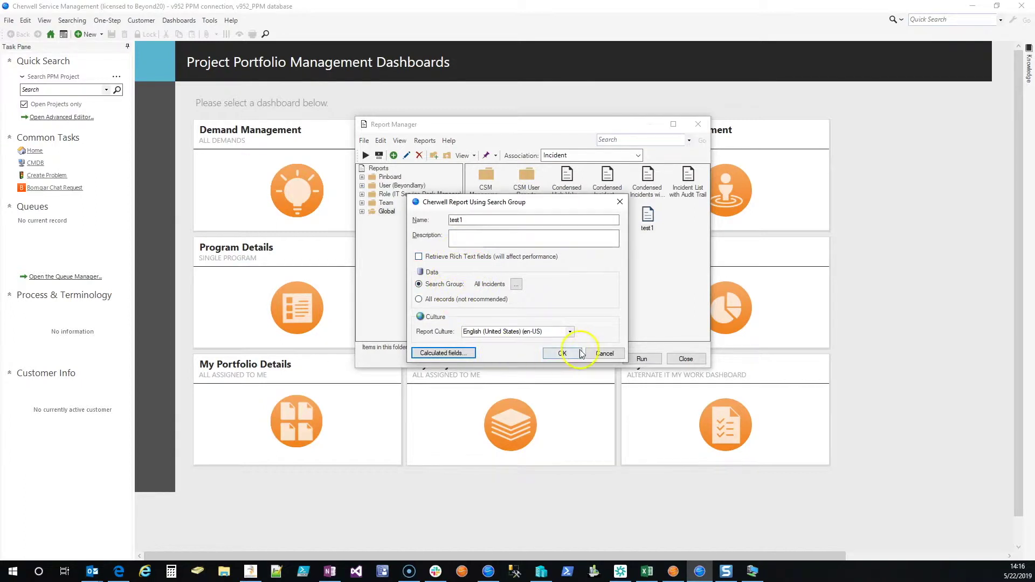
{"action": "left_click", "coordinate": [604, 353]}
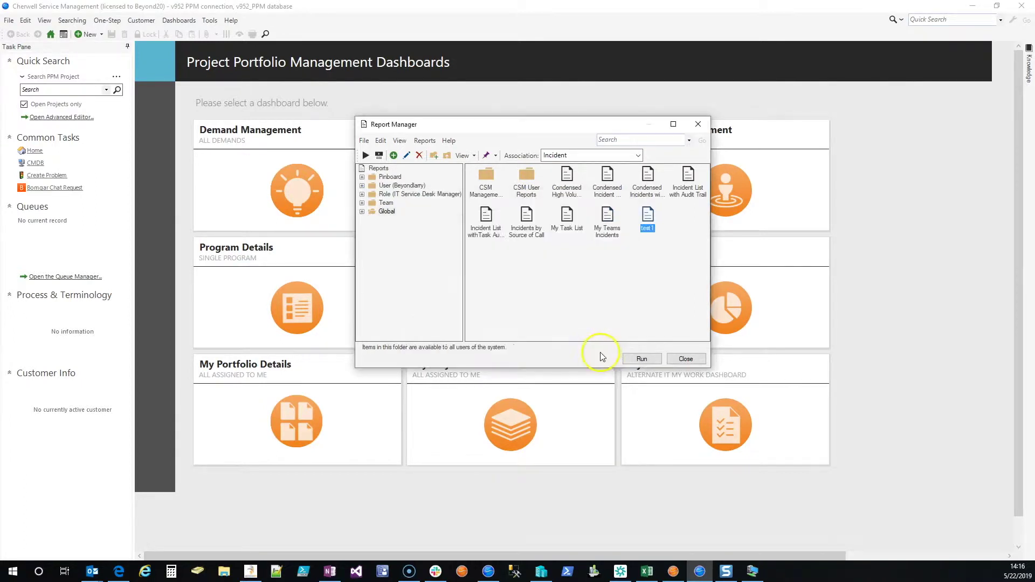
Step: Open the test1 report for design editing
{"action": "right_click", "coordinate": [657, 221]}
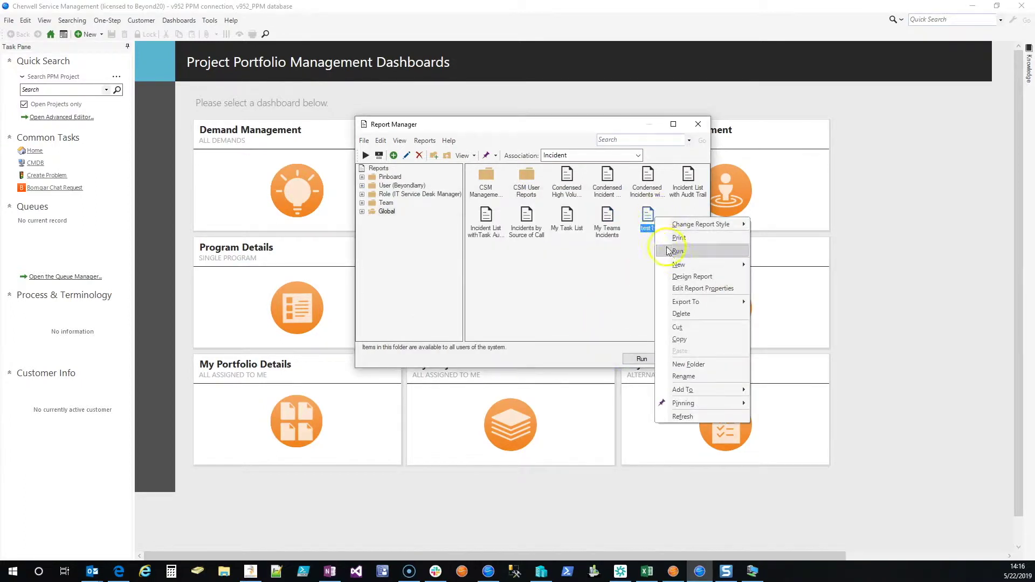
{"action": "left_click", "coordinate": [692, 277]}
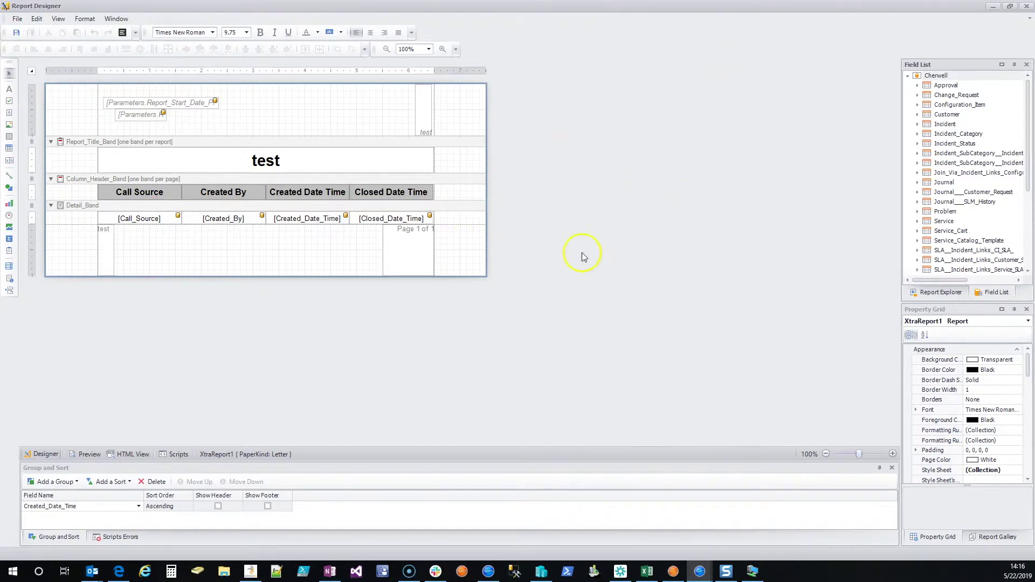
Step: Align the end date parameter label under the start date label in the page header and widen it to about 224 hundredths of an inch
{"action": "left_click", "coordinate": [121, 112]}
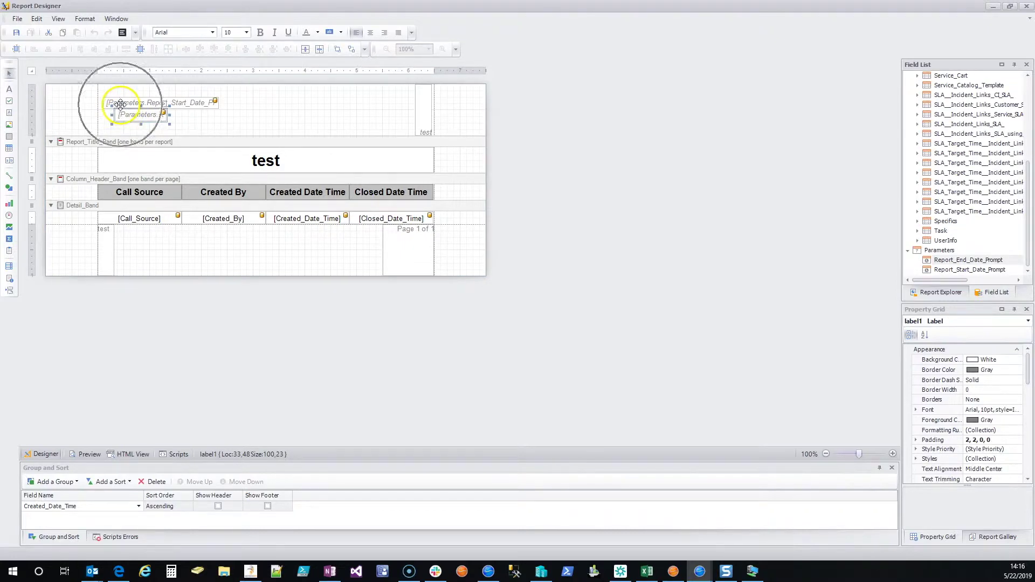
{"action": "left_click", "coordinate": [229, 109]}
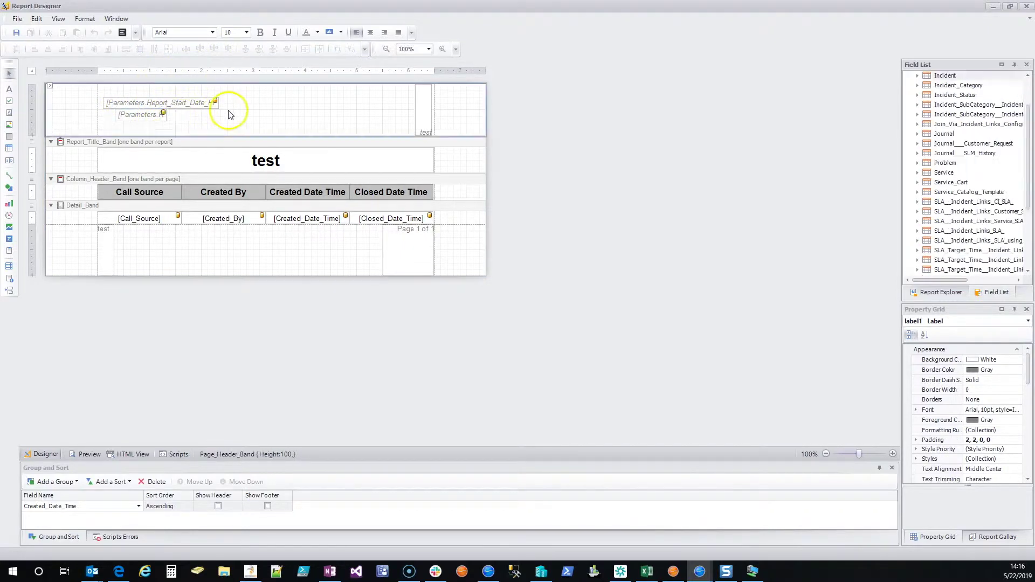
{"action": "left_click", "coordinate": [138, 117]}
{"action": "left_click_drag", "start_coordinate": [139, 117], "coordinate": [125, 117]}
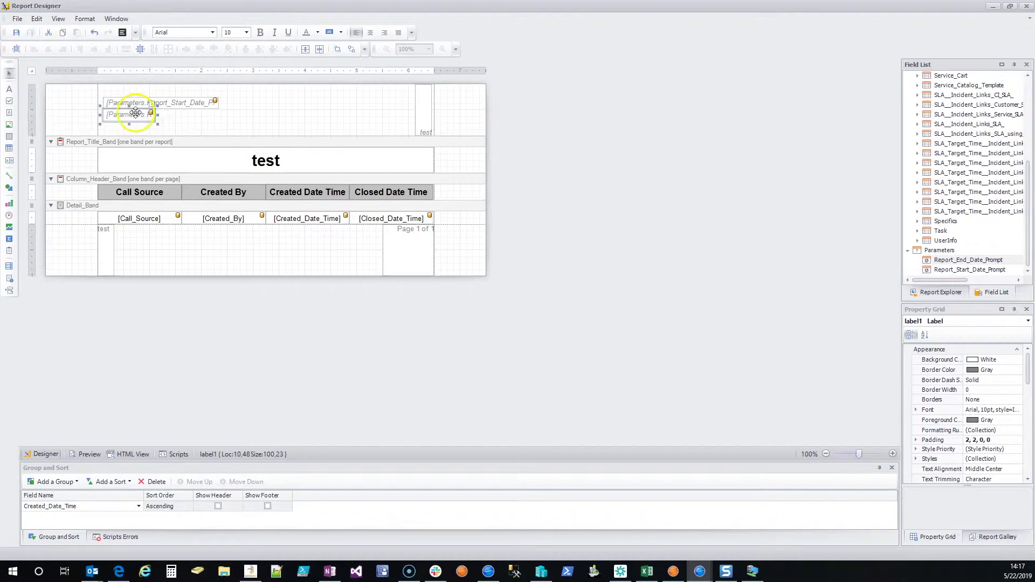
{"action": "left_click", "coordinate": [255, 127]}
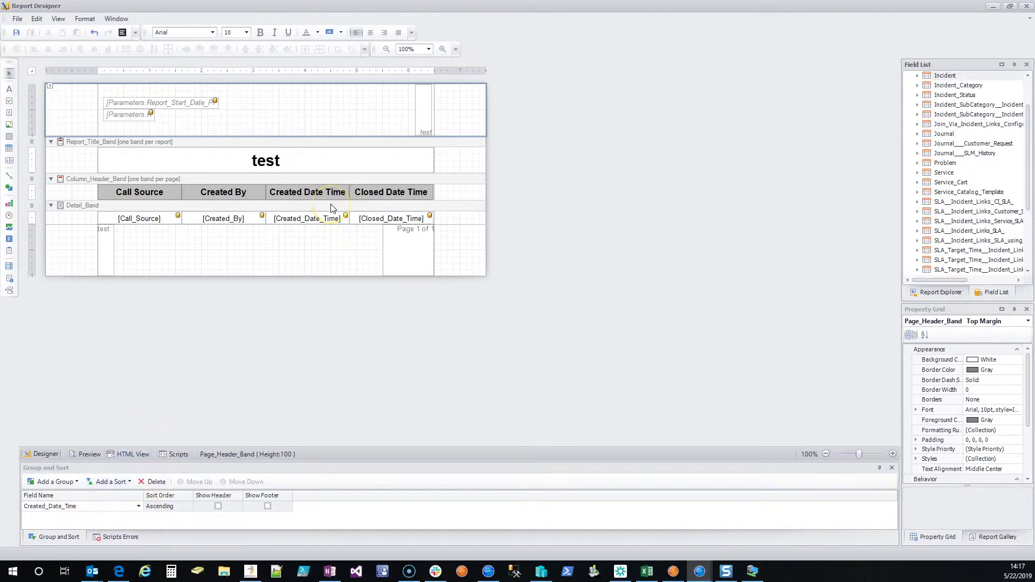
{"action": "left_click", "coordinate": [139, 114]}
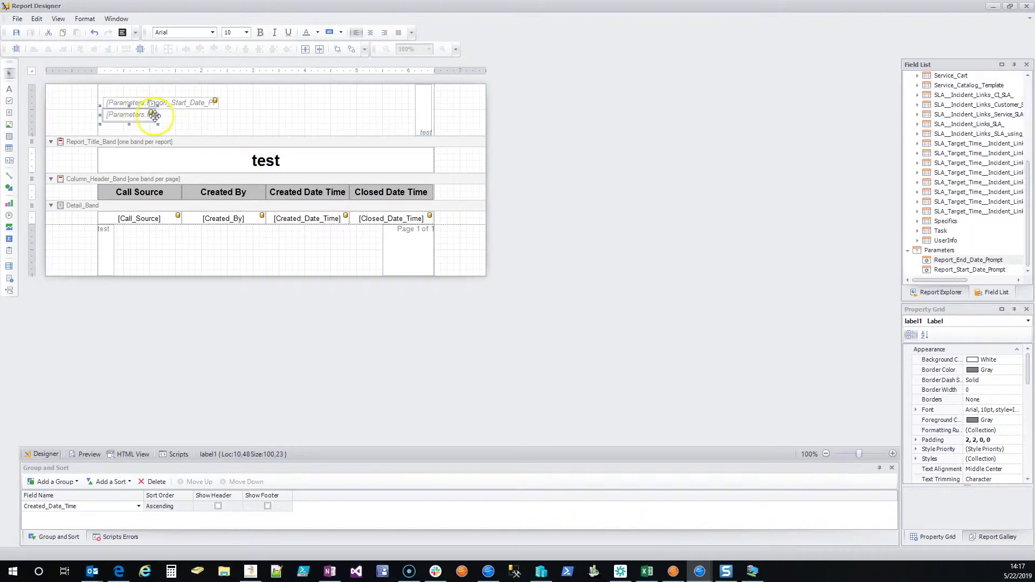
{"action": "left_click_drag", "start_coordinate": [156, 114], "coordinate": [222, 114]}
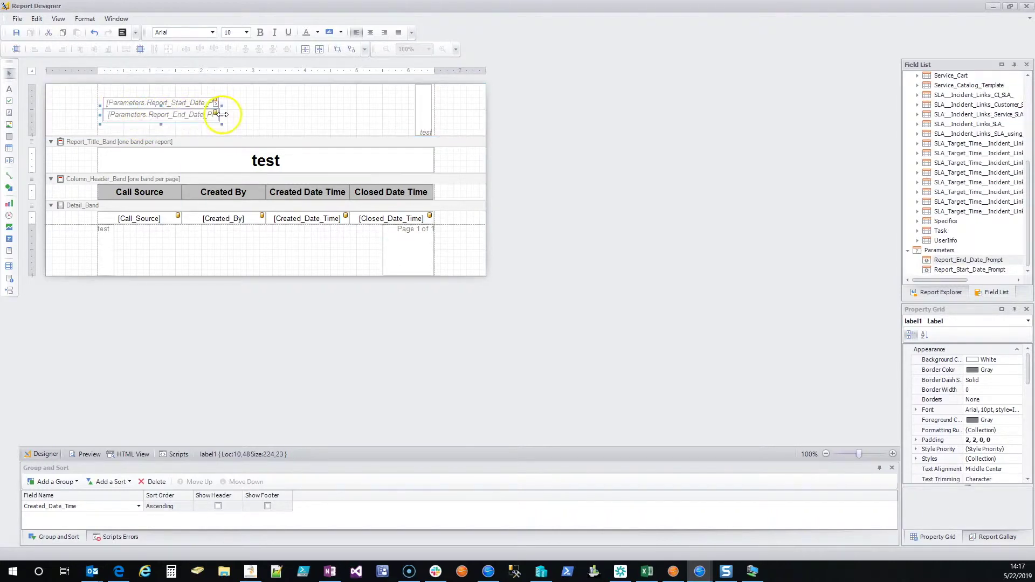
Step: Collapse the Cherwell data source and examine the properties of the Report_End_Date_Prompt and Report_Start_Date_Prompt parameters
{"action": "scroll", "coordinate": [950, 113], "scroll_direction": "up", "scroll_amount": 1}
{"action": "scroll", "coordinate": [950, 114], "scroll_direction": "up", "scroll_amount": 5}
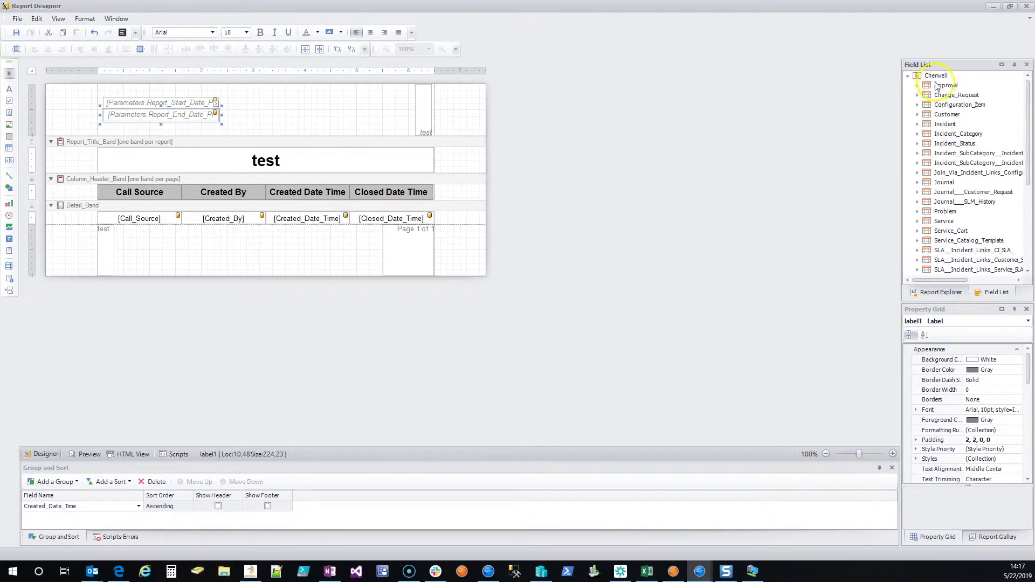
{"action": "left_click", "coordinate": [908, 76]}
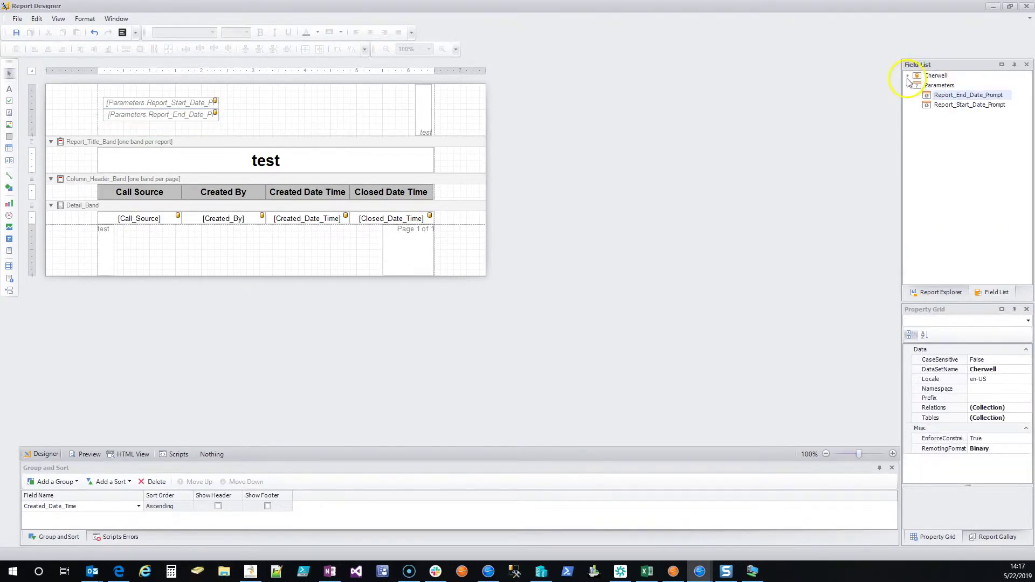
{"action": "left_click", "coordinate": [951, 95]}
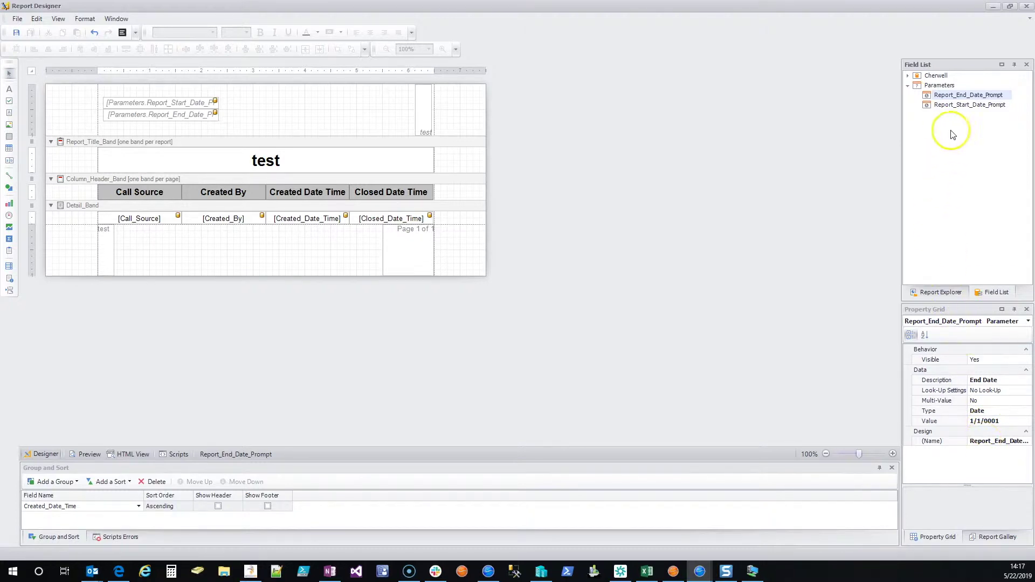
{"action": "left_click", "coordinate": [947, 106]}
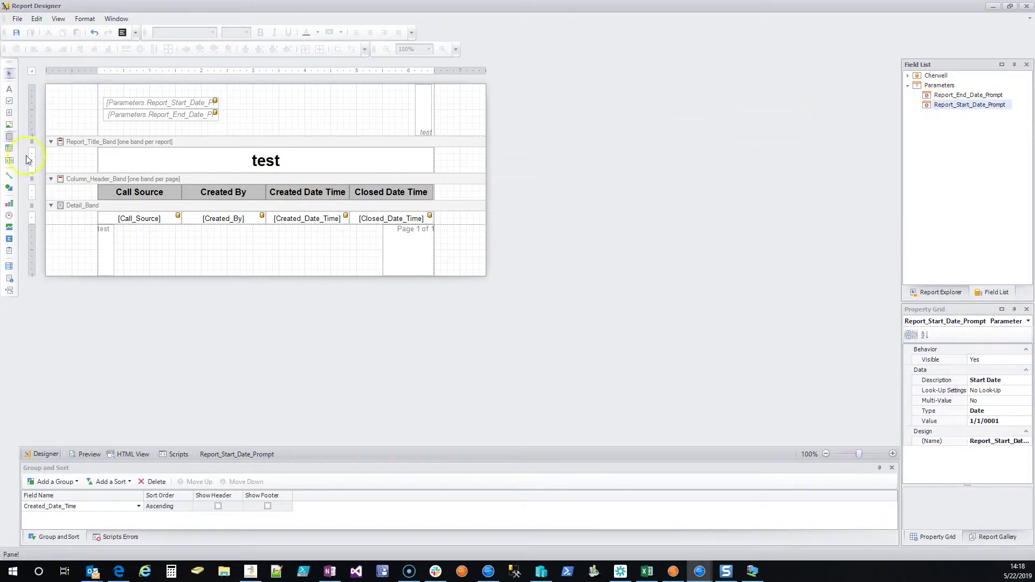
Step: Open the report's filter string and examine its conditions in visual and text form, keeping the And group operator
{"action": "left_click", "coordinate": [35, 72]}
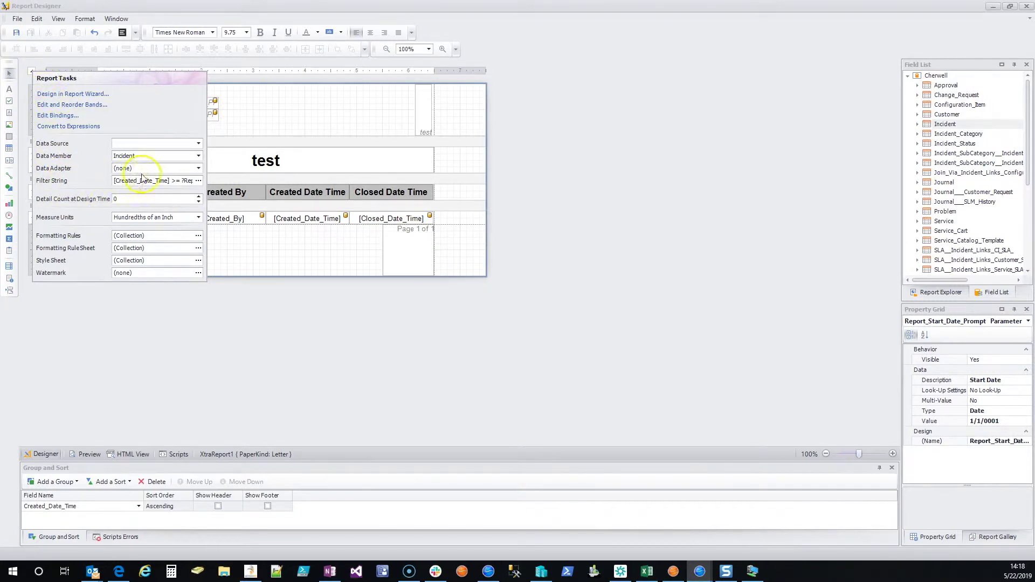
{"action": "left_click", "coordinate": [199, 180]}
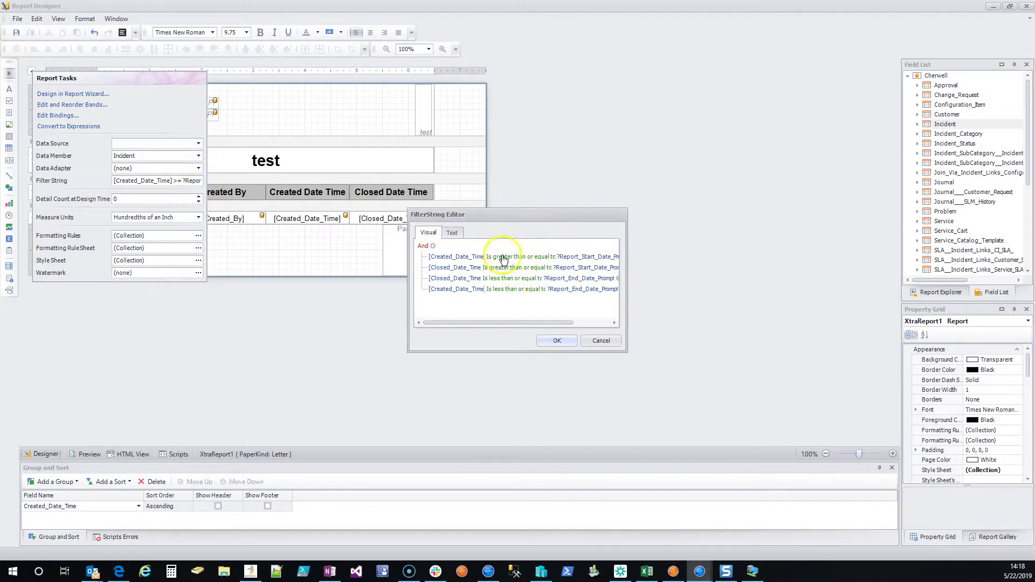
{"action": "left_click", "coordinate": [453, 233]}
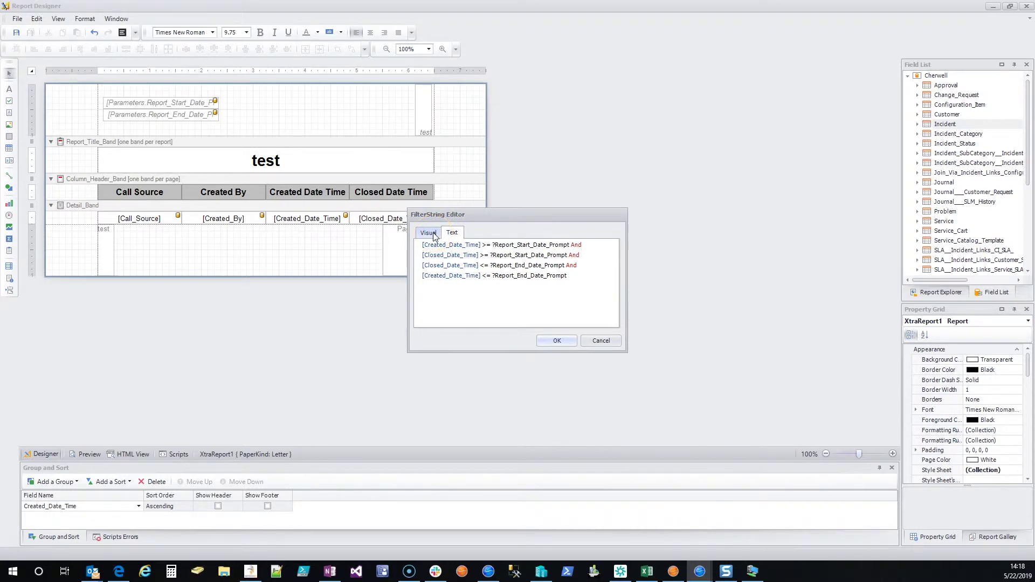
{"action": "left_click", "coordinate": [434, 235]}
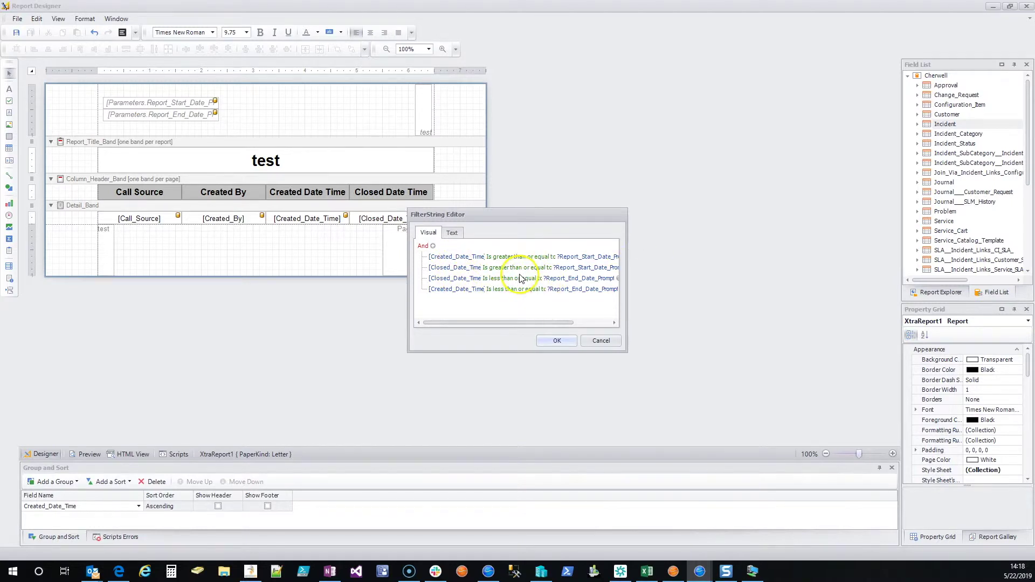
{"action": "left_click", "coordinate": [423, 247]}
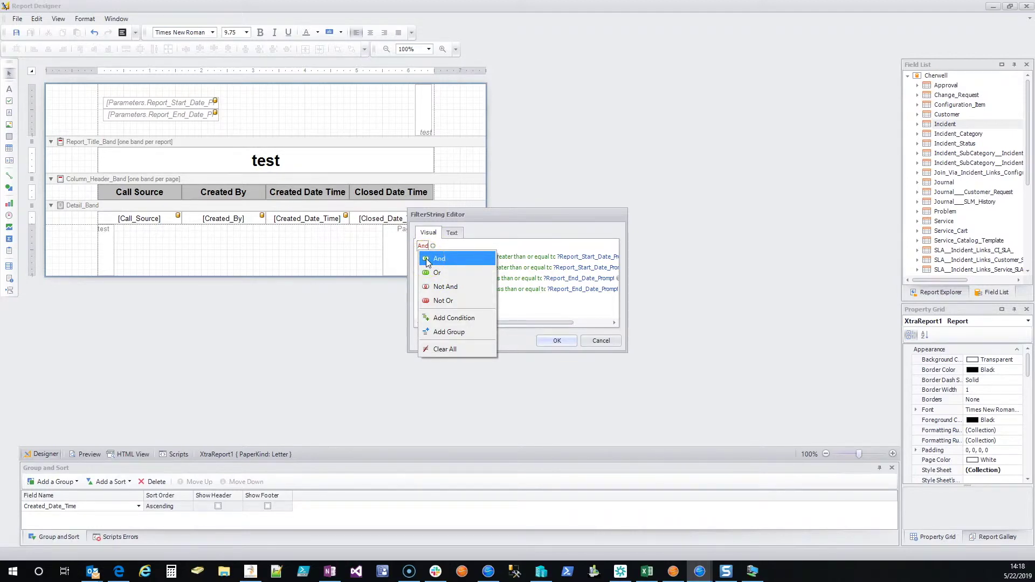
{"action": "left_click", "coordinate": [426, 259]}
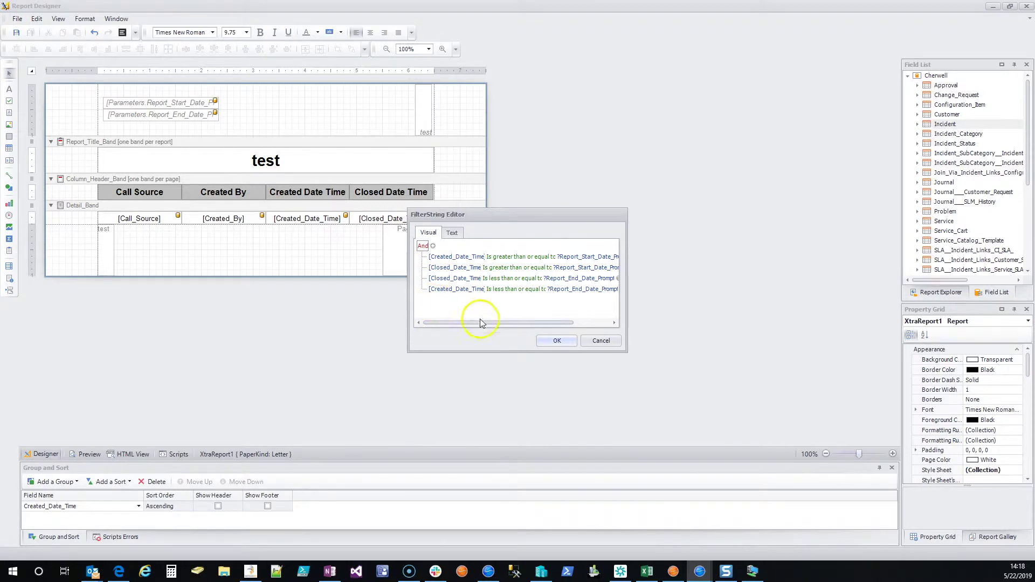
Step: Add a filter condition on Created_Date_Time with the Is between operator to the And group
{"action": "left_click", "coordinate": [433, 246]}
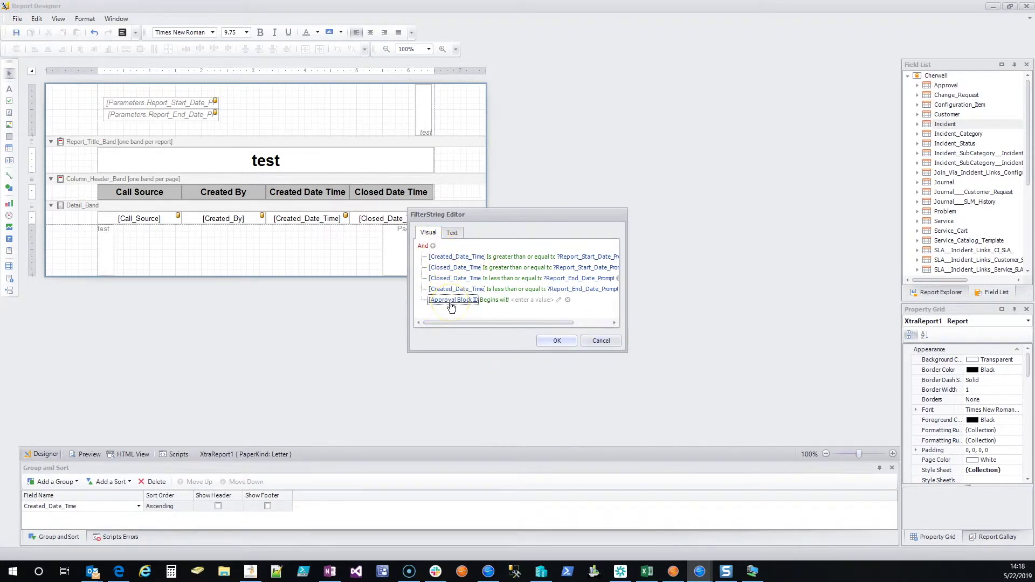
{"action": "left_click", "coordinate": [452, 300]}
{"action": "scroll", "coordinate": [469, 378], "scroll_direction": "down", "scroll_amount": 3}
{"action": "scroll", "coordinate": [469, 385], "scroll_direction": "down", "scroll_amount": 3}
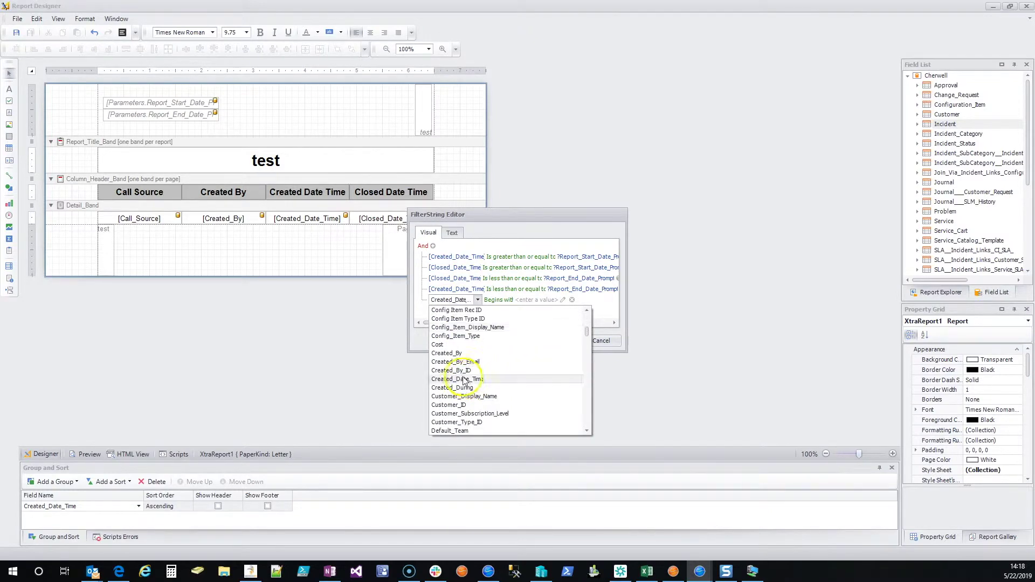
{"action": "scroll", "coordinate": [467, 382], "scroll_direction": "down", "scroll_amount": 1}
{"action": "left_click", "coordinate": [463, 358]}
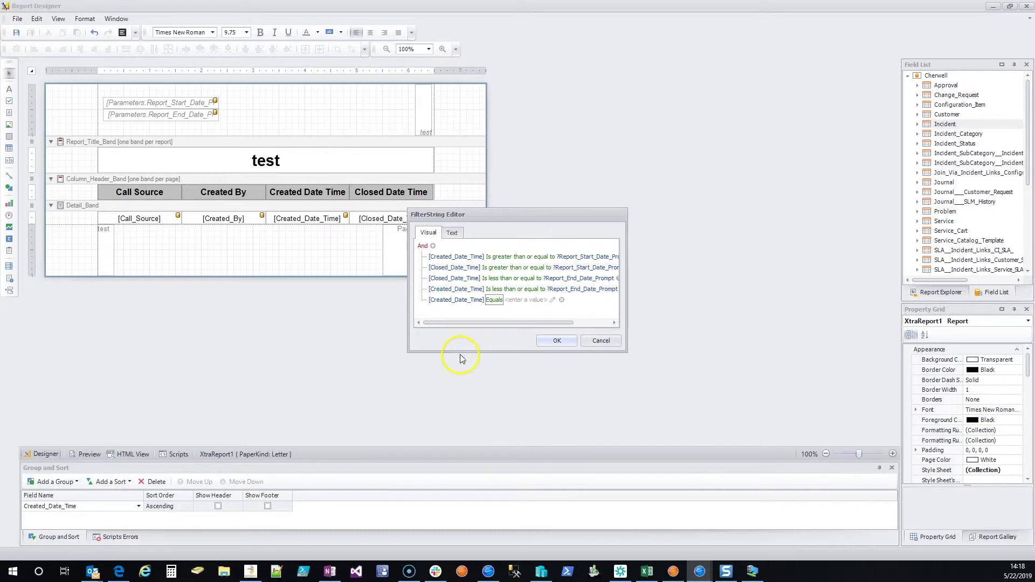
{"action": "left_click", "coordinate": [494, 299]}
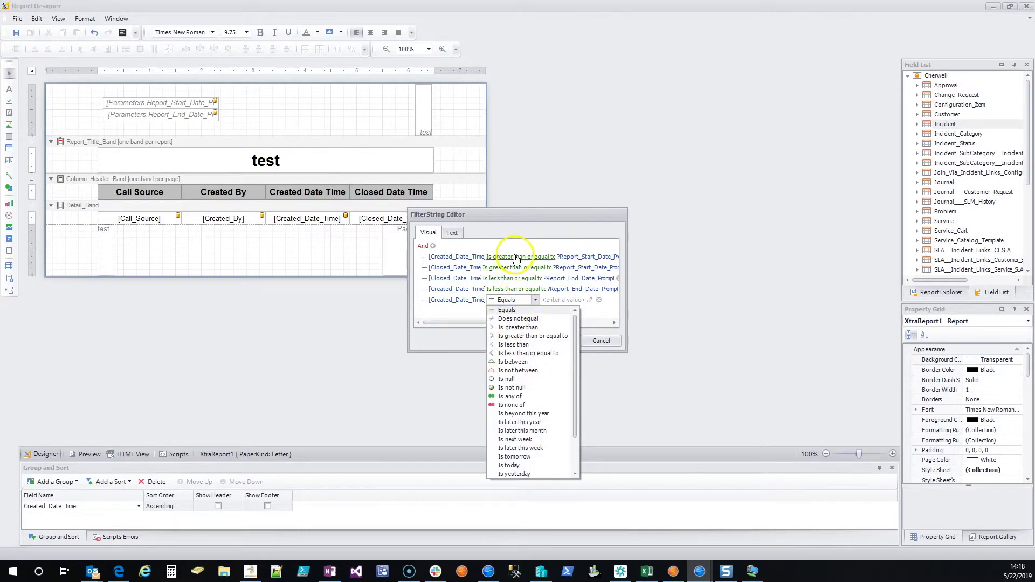
{"action": "left_click", "coordinate": [520, 363]}
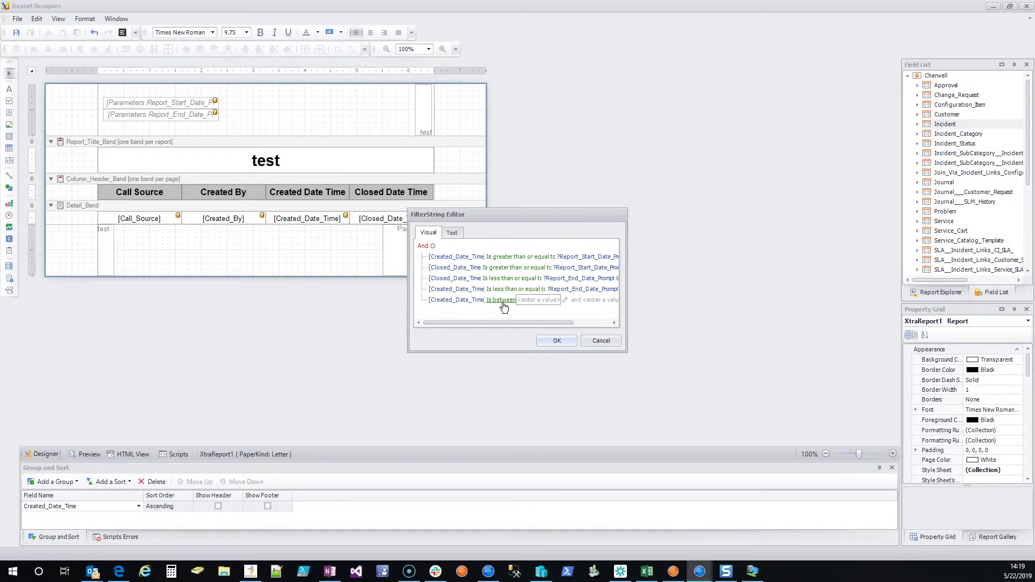
Step: Switch the first value of the new Created_Date_Time Is between condition from a literal date to another field
{"action": "left_click", "coordinate": [542, 301]}
{"action": "left_click", "coordinate": [565, 301]}
{"action": "left_click", "coordinate": [565, 301]}
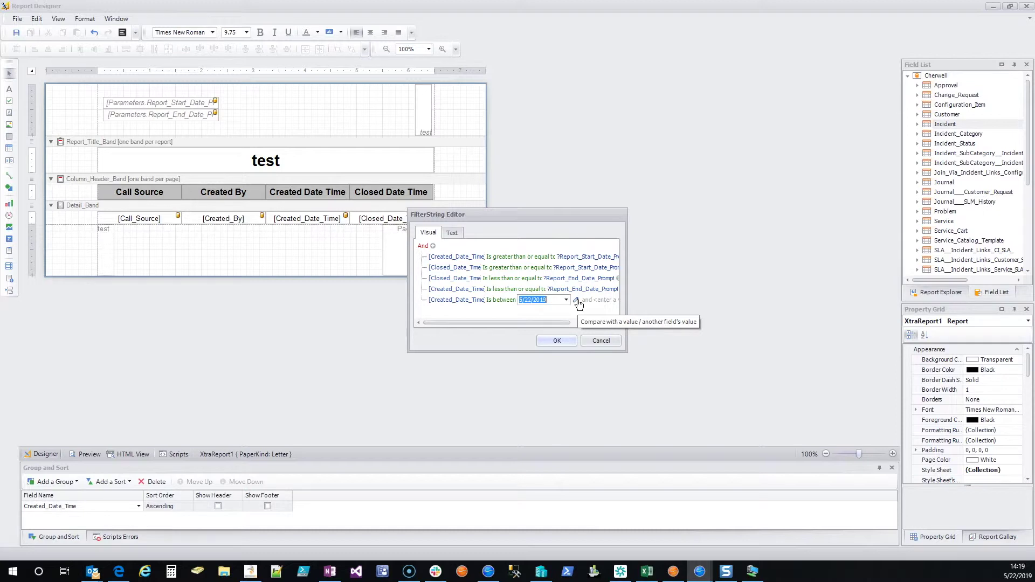
{"action": "left_click", "coordinate": [579, 304]}
{"action": "left_click", "coordinate": [533, 302]}
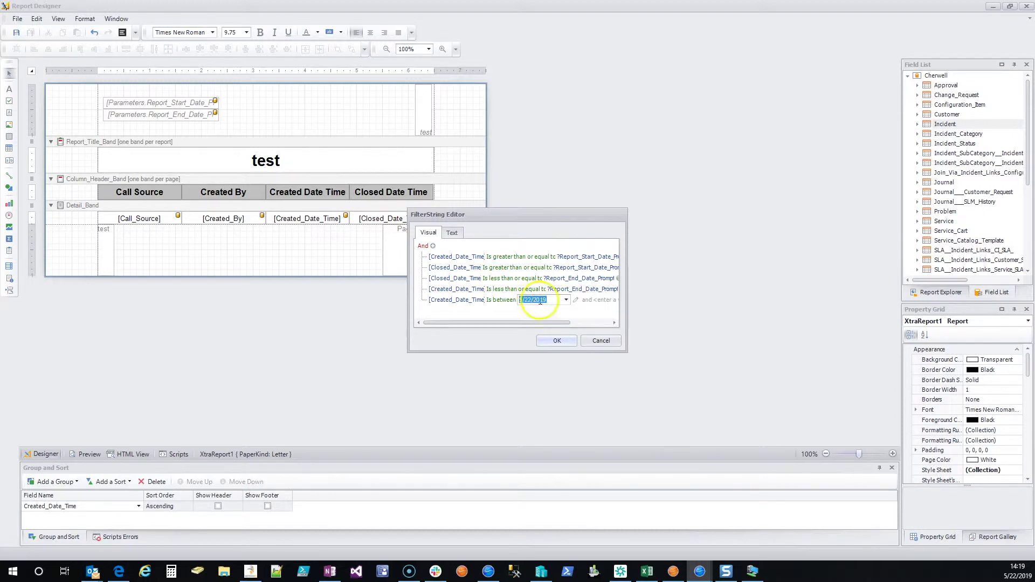
{"action": "left_click", "coordinate": [572, 301]}
{"action": "left_click", "coordinate": [575, 301]}
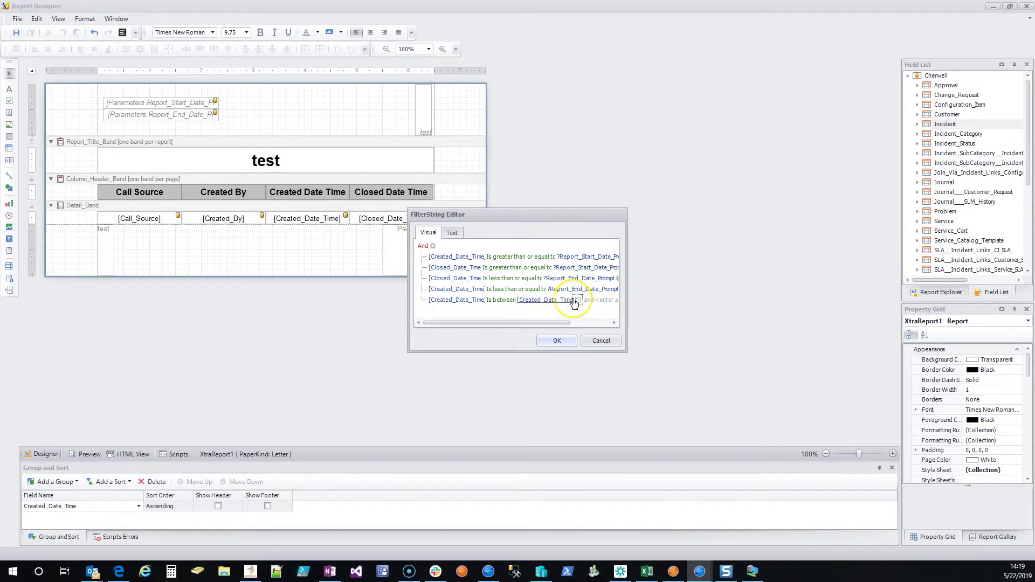
Step: Examine the fields and the date and time constants available as the first value of the Is between condition
{"action": "left_click", "coordinate": [546, 308]}
{"action": "scroll", "coordinate": [565, 376], "scroll_direction": "down", "scroll_amount": 10}
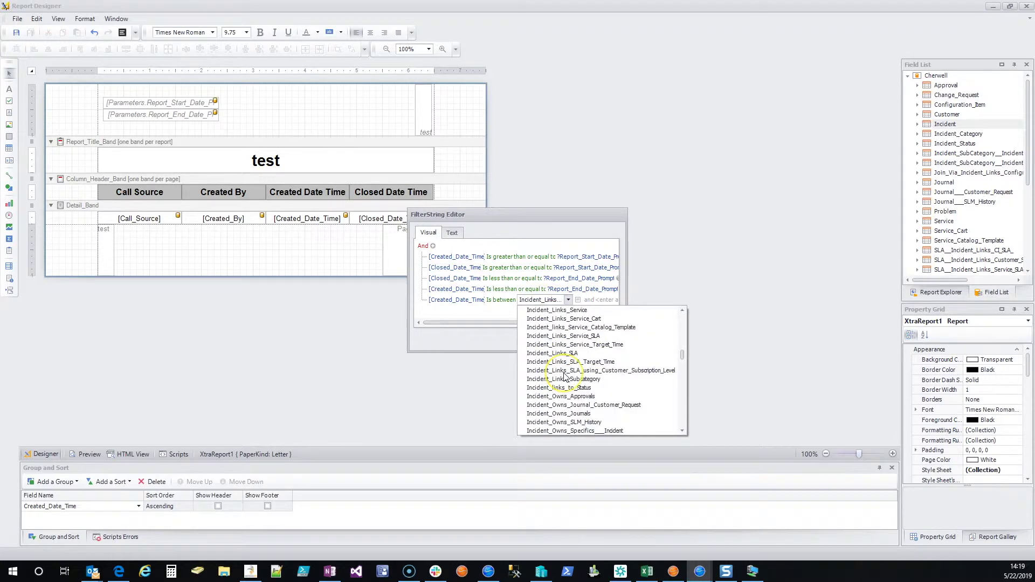
{"action": "scroll", "coordinate": [565, 376], "scroll_direction": "down", "scroll_amount": 10}
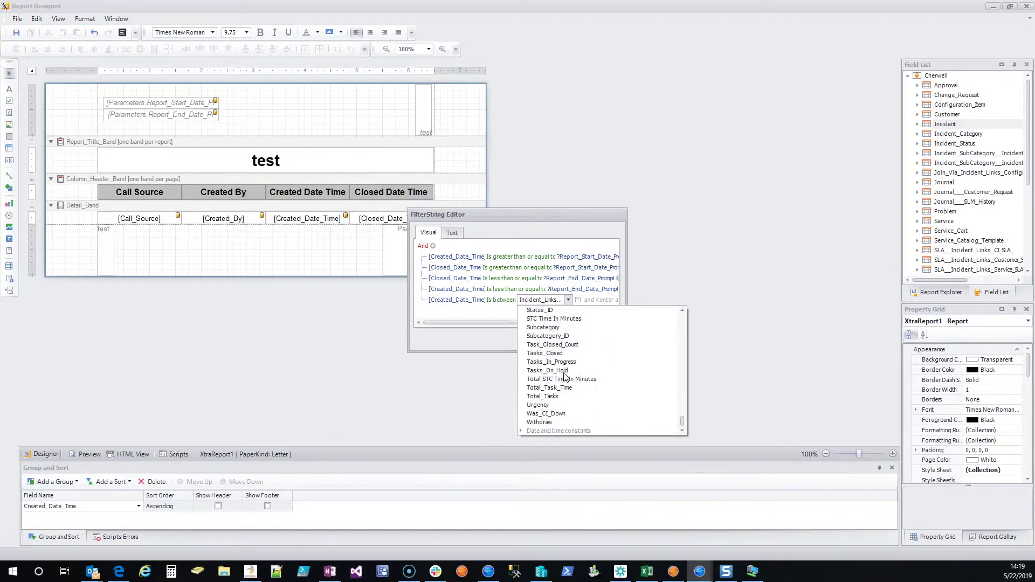
{"action": "left_click", "coordinate": [521, 430]}
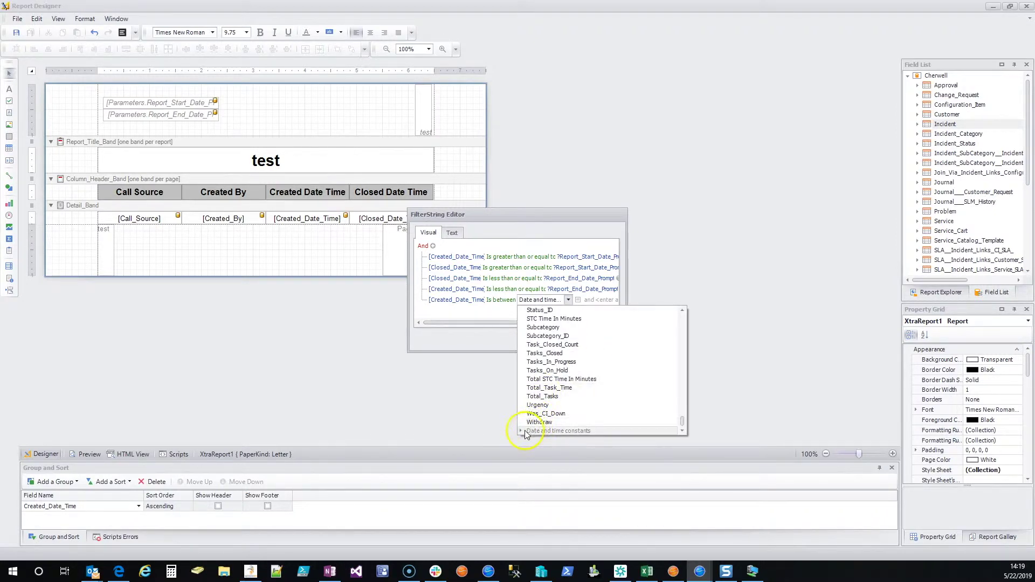
{"action": "left_click", "coordinate": [521, 432]}
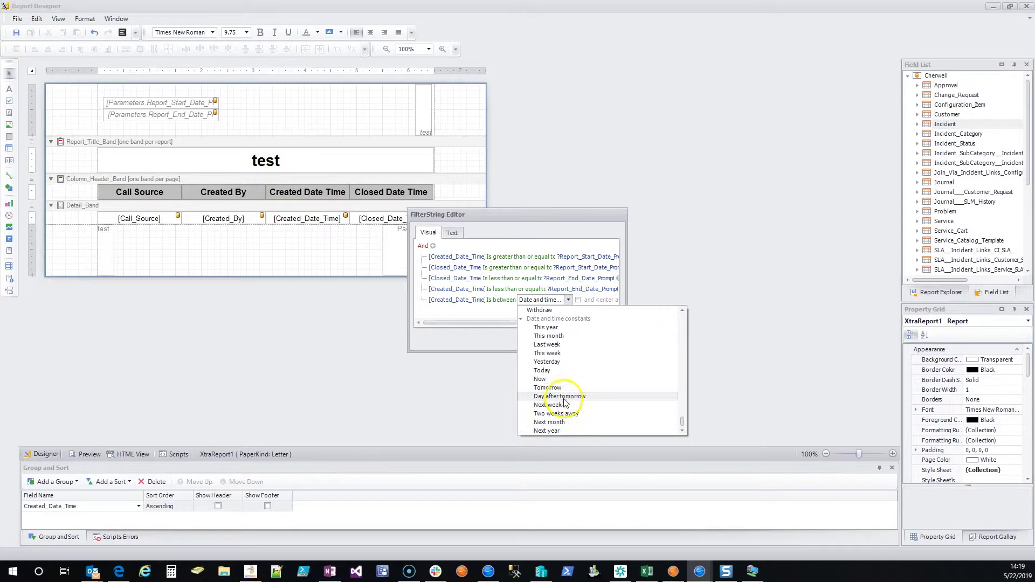
{"action": "left_click", "coordinate": [556, 337]}
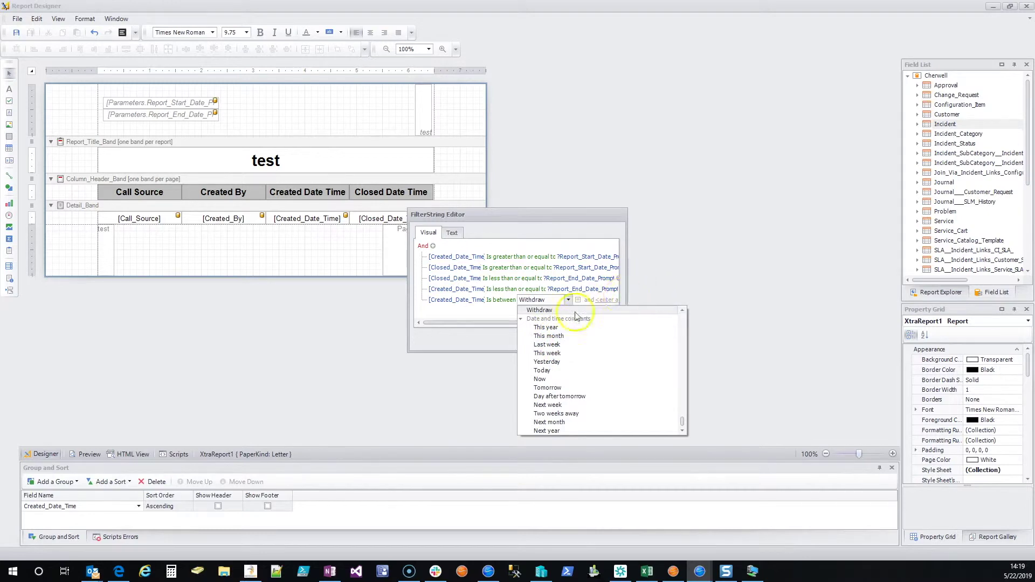
{"action": "left_click", "coordinate": [495, 346]}
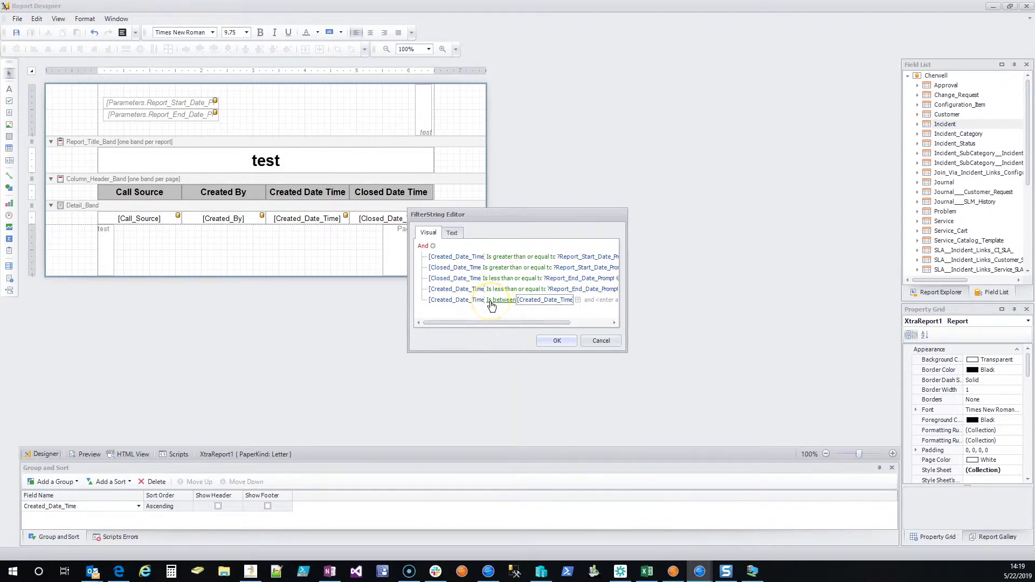
Step: Set the first value of the Is between condition to the Report_Start_Date_Prompt parameter
{"action": "left_click", "coordinate": [538, 305]}
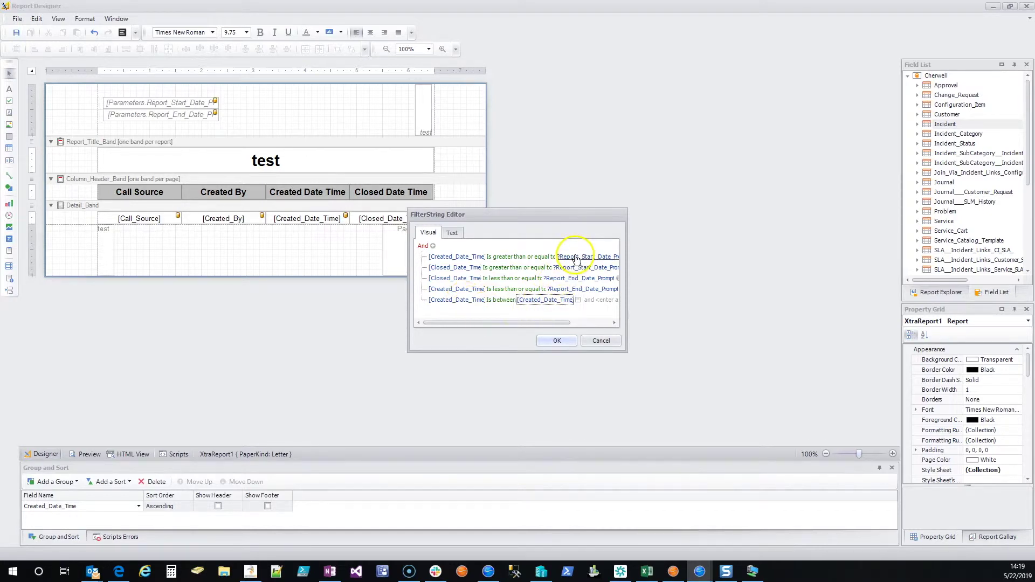
{"action": "left_click", "coordinate": [579, 306]}
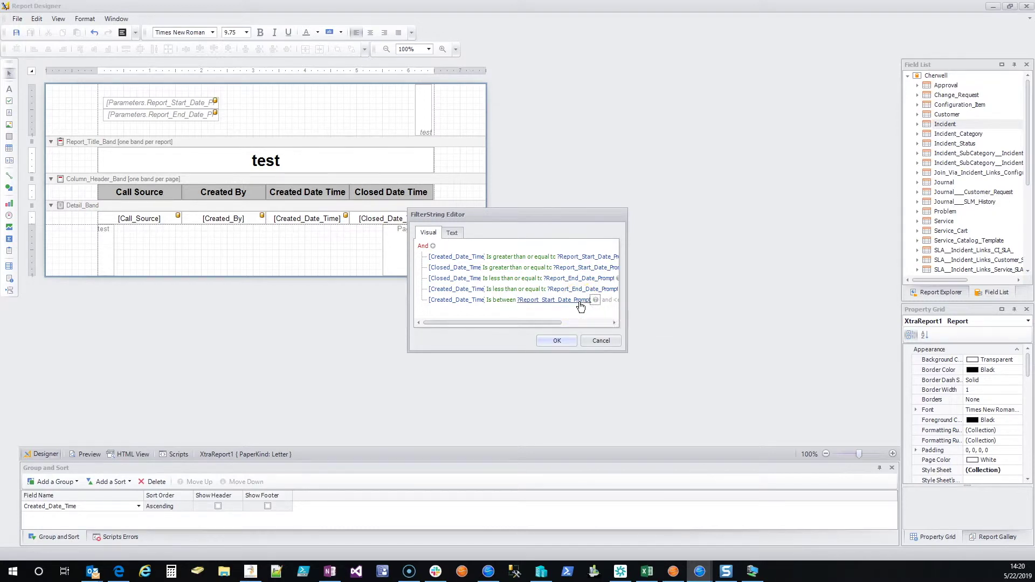
{"action": "left_click", "coordinate": [578, 305]}
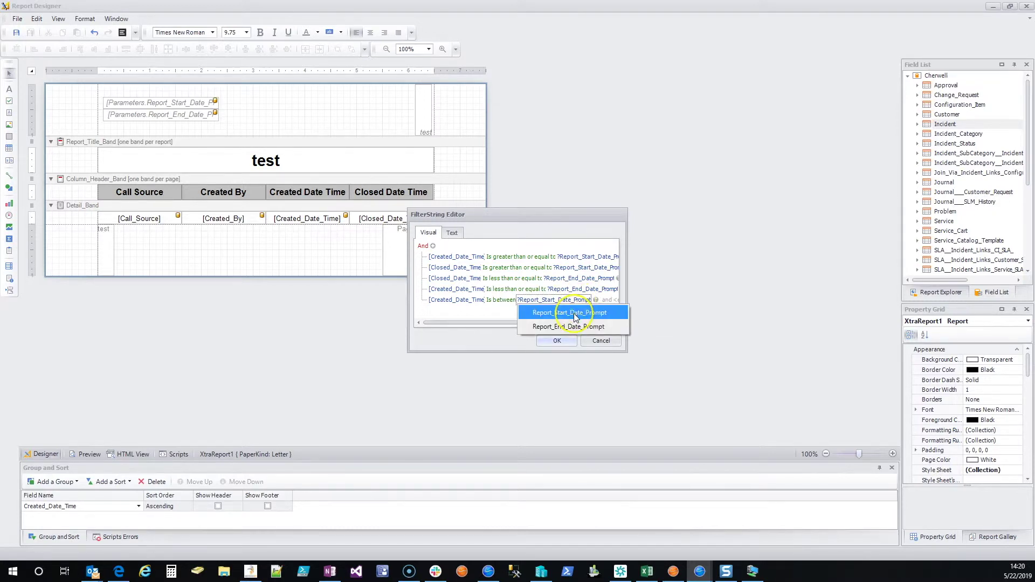
{"action": "left_click", "coordinate": [576, 313]}
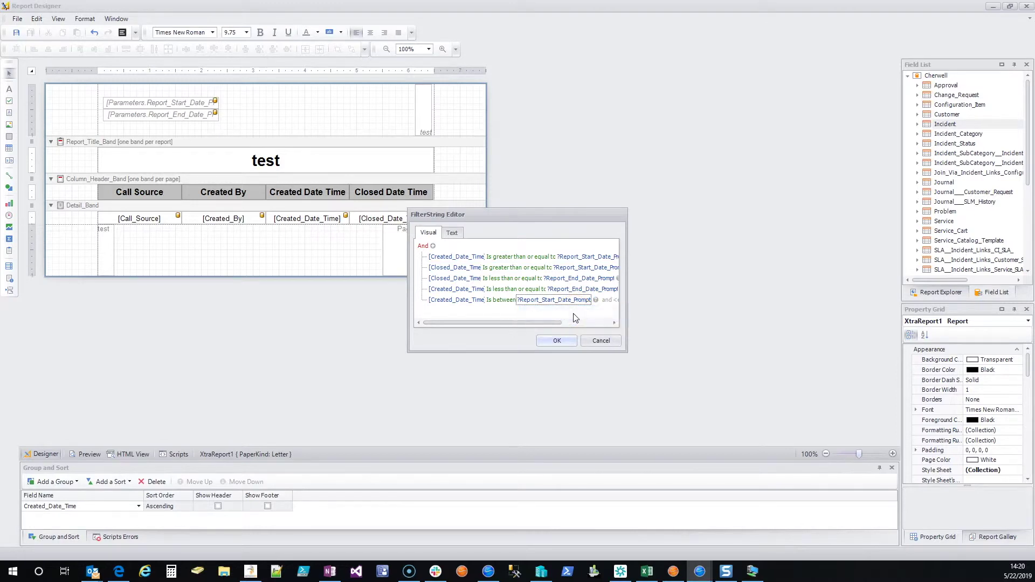
Step: Set the second value of the Is between condition to the Report_End_Date_Prompt parameter
{"action": "left_click", "coordinate": [464, 311]}
{"action": "left_click_drag", "start_coordinate": [535, 325], "coordinate": [601, 326]}
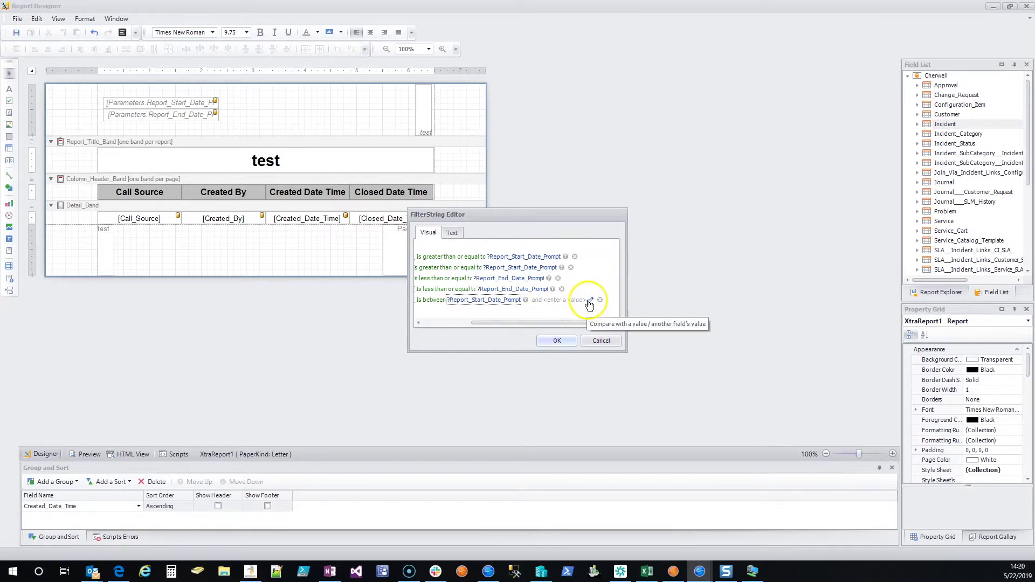
{"action": "left_click", "coordinate": [590, 302]}
{"action": "left_click", "coordinate": [604, 300]}
{"action": "left_click", "coordinate": [596, 302]}
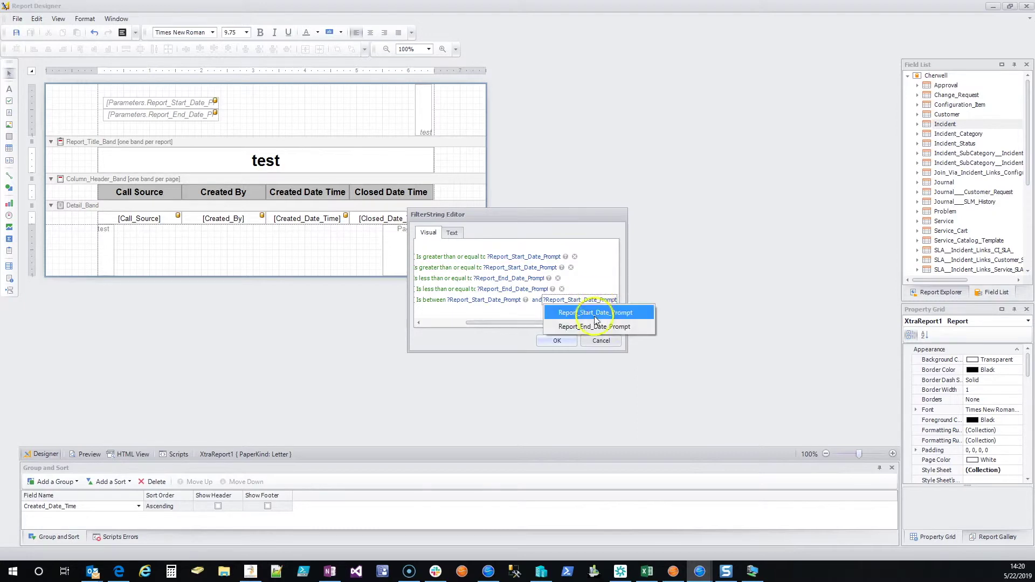
{"action": "left_click", "coordinate": [595, 326]}
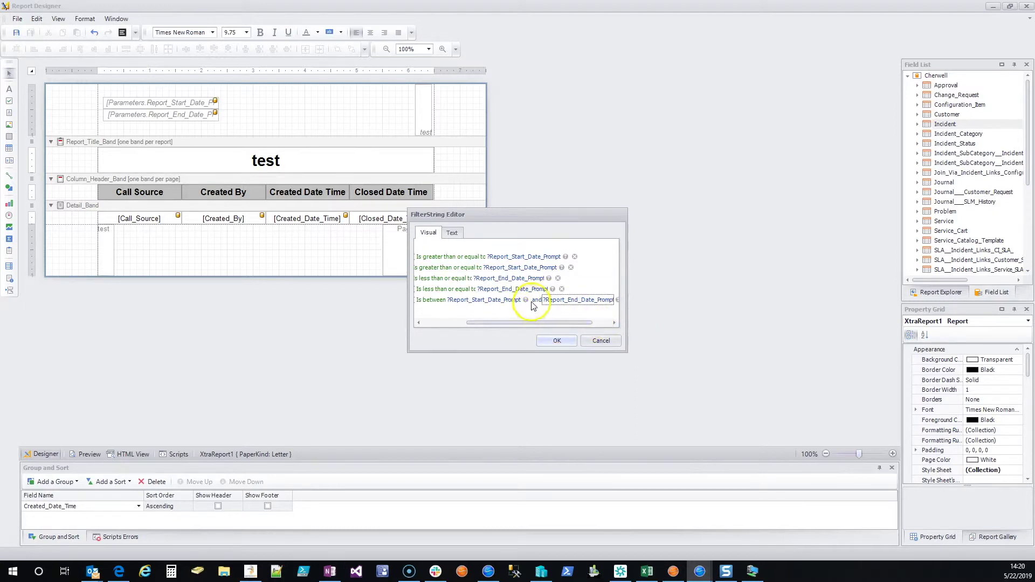
{"action": "left_click_drag", "start_coordinate": [522, 323], "coordinate": [450, 339]}
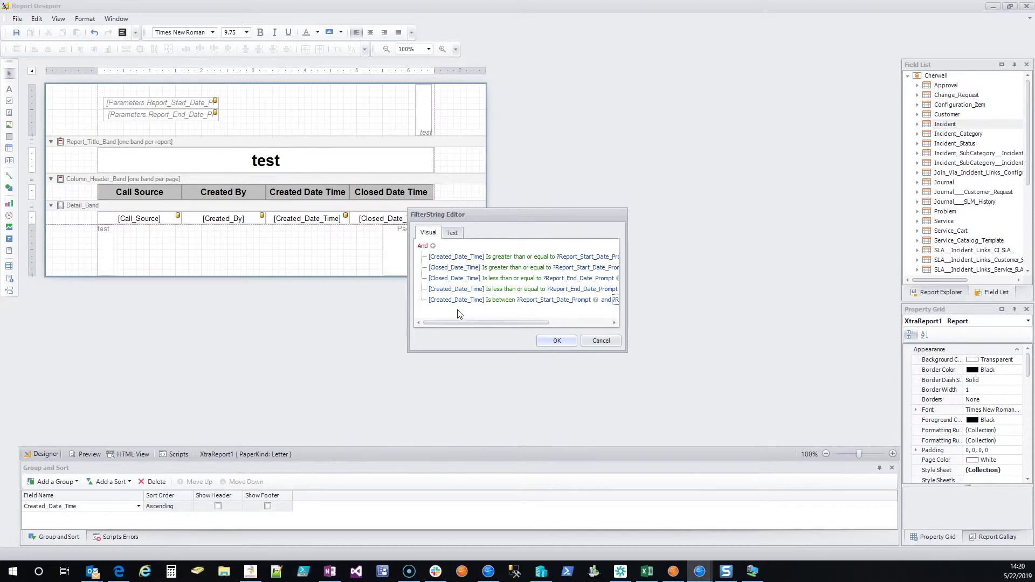
Step: Discard the filter string edits and close the report designer without saving changes to the report
{"action": "left_click", "coordinate": [433, 246]}
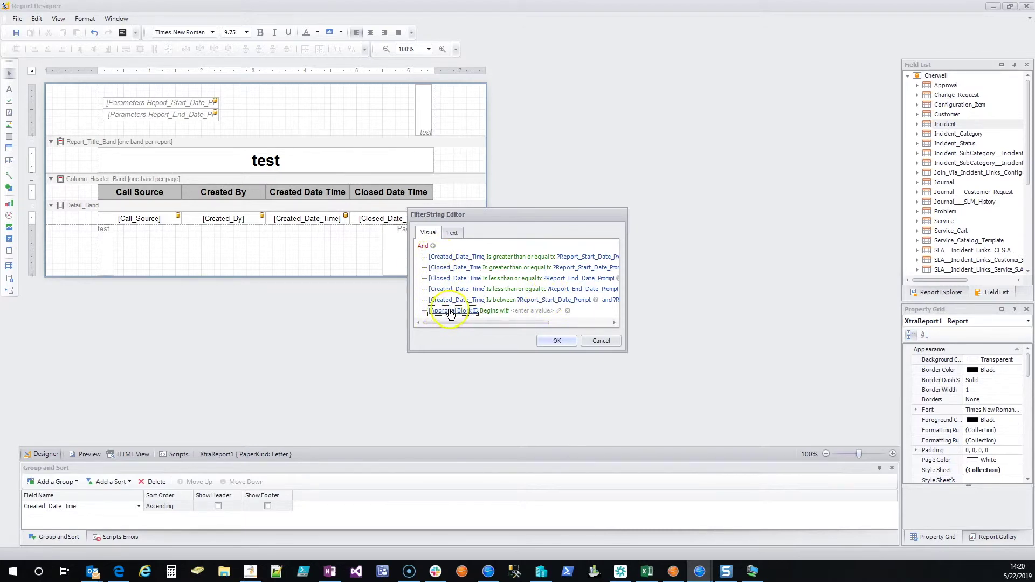
{"action": "left_click", "coordinate": [462, 338]}
{"action": "left_click", "coordinate": [602, 342]}
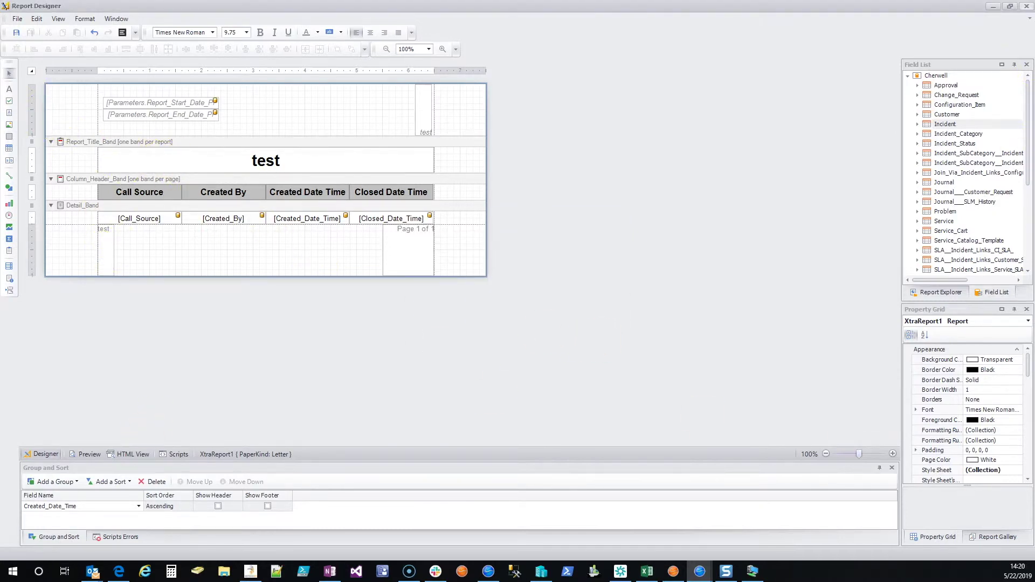
{"action": "left_click", "coordinate": [1027, 6]}
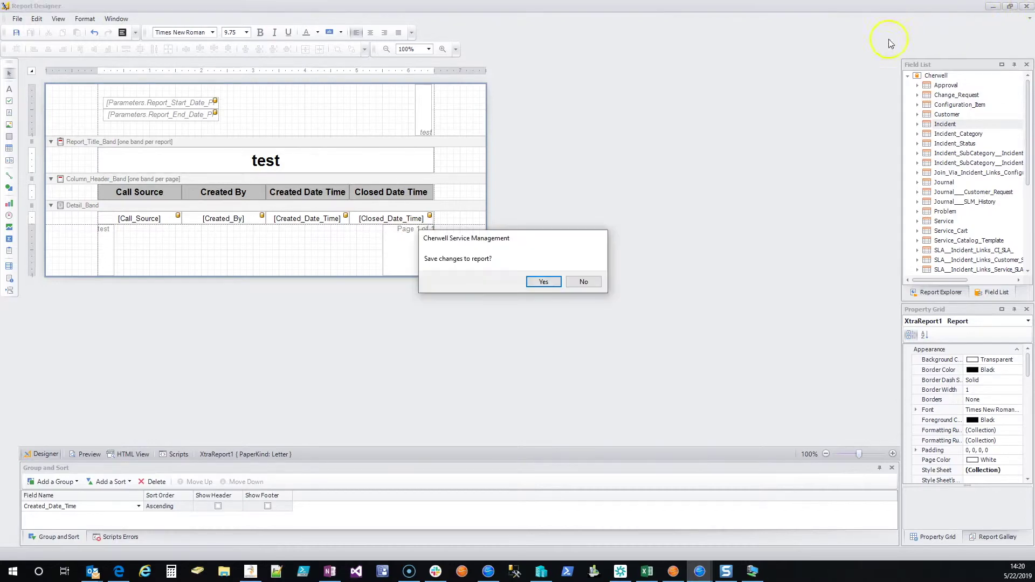
{"action": "left_click", "coordinate": [580, 282]}
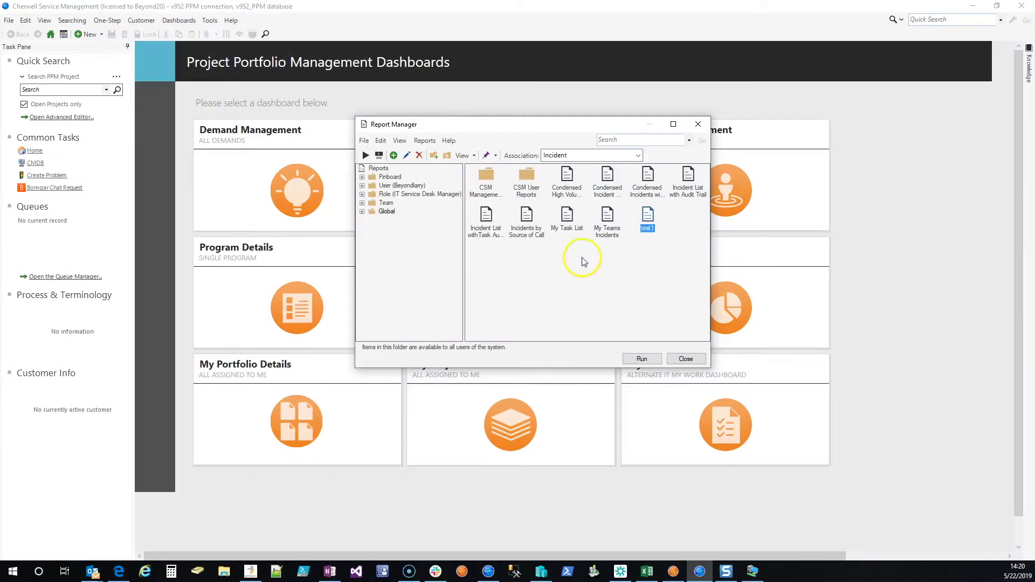
Step: Run the test1 report with start date 7/1/2018 and end date 7/13/2018, and close its preview
{"action": "double_click", "coordinate": [648, 215]}
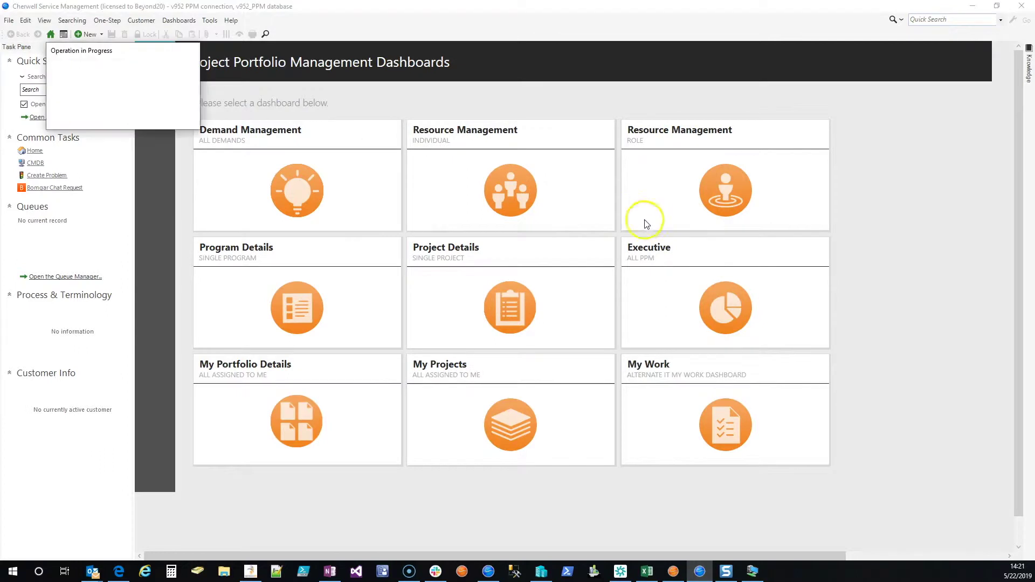
{"action": "left_click_drag", "start_coordinate": [514, 248], "coordinate": [590, 196]}
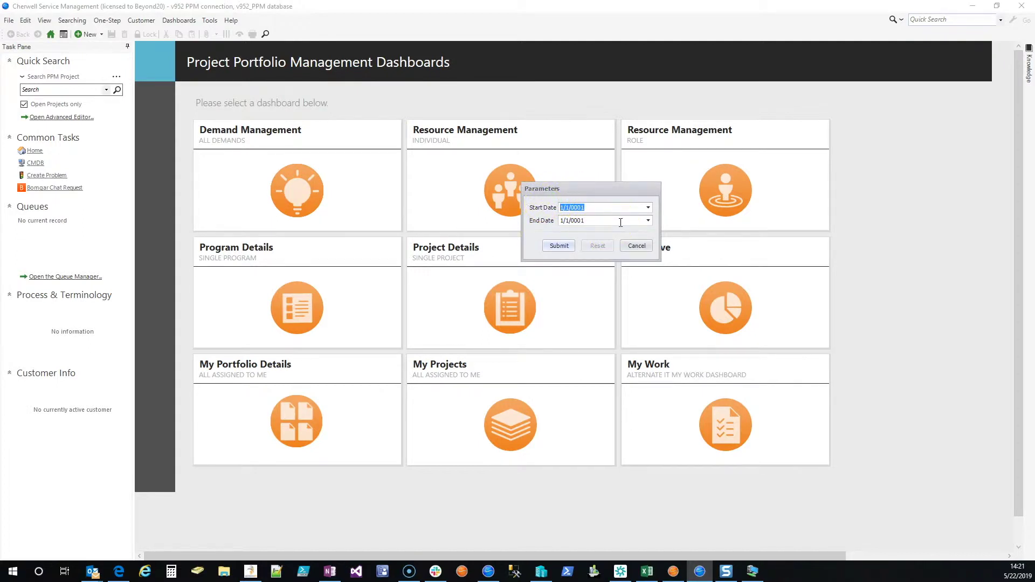
{"action": "type", "text": "7/1/2019"}
{"action": "type", "text": "201"}
{"action": "key", "text": "Tab"}
{"action": "type", "text": "7/13/"}
{"action": "left_click", "coordinate": [566, 246]}
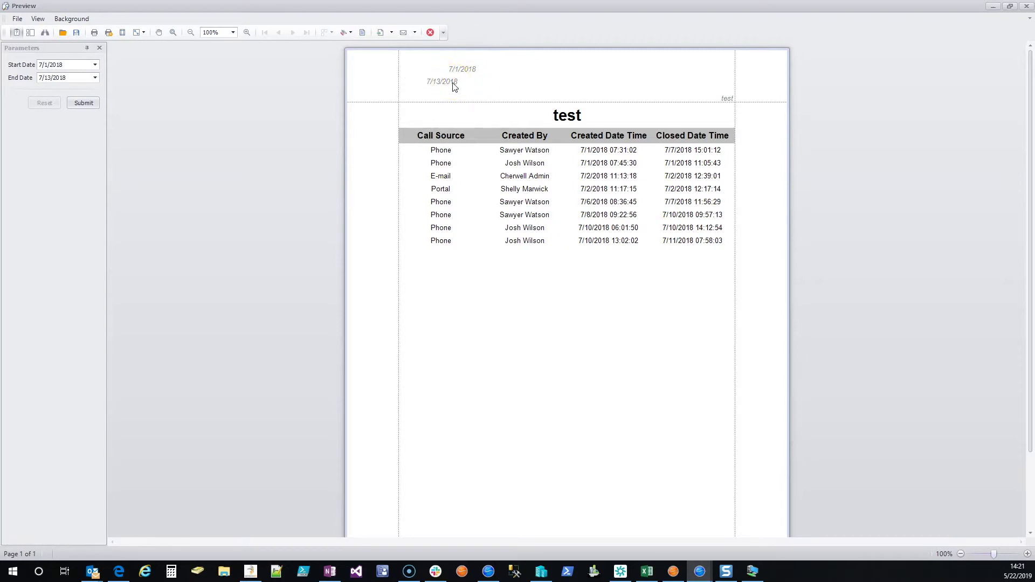
{"action": "left_click", "coordinate": [1025, 9]}
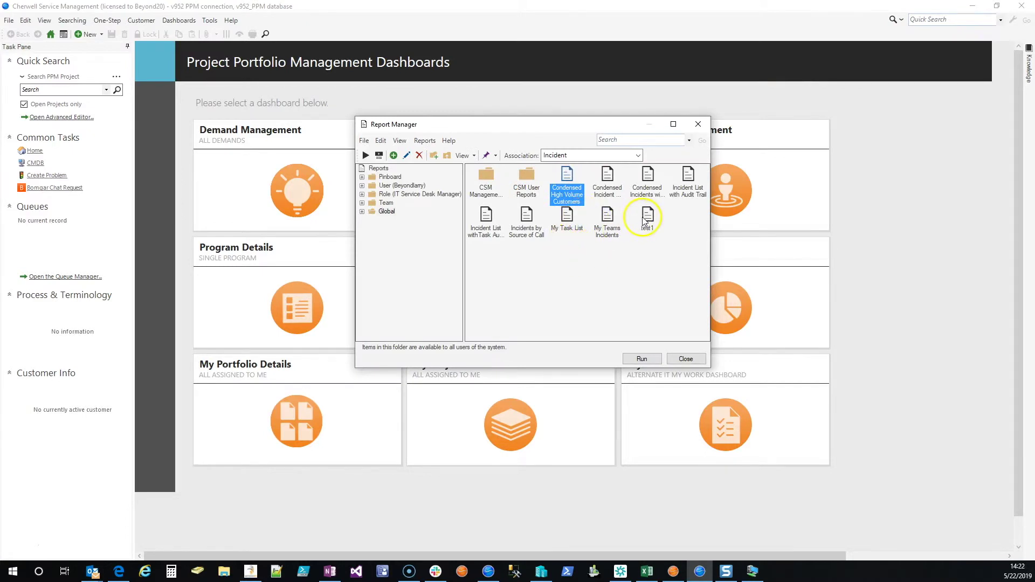
{"action": "left_click", "coordinate": [643, 216]}
{"action": "right_click", "coordinate": [643, 217]}
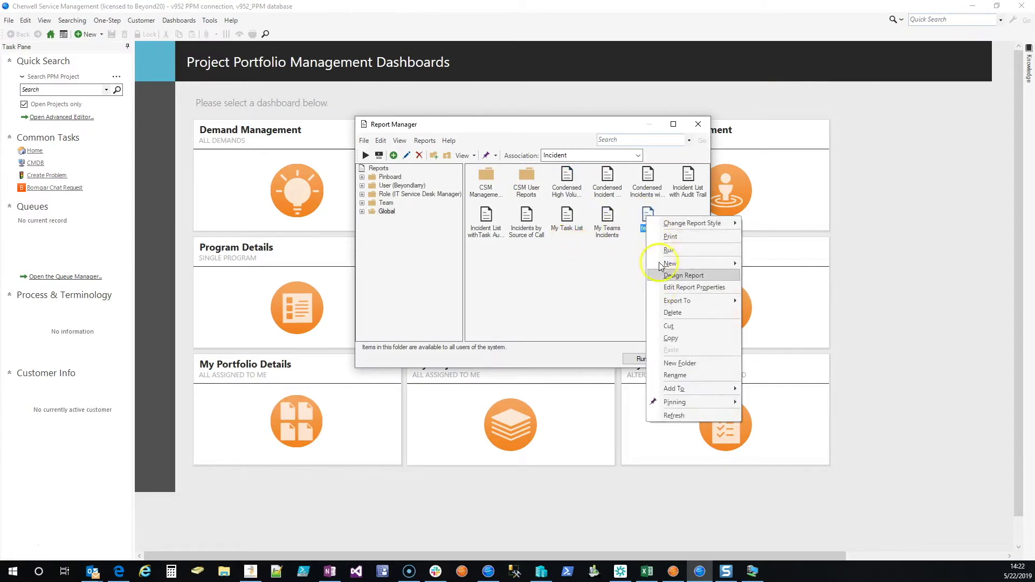
{"action": "left_click", "coordinate": [644, 242]}
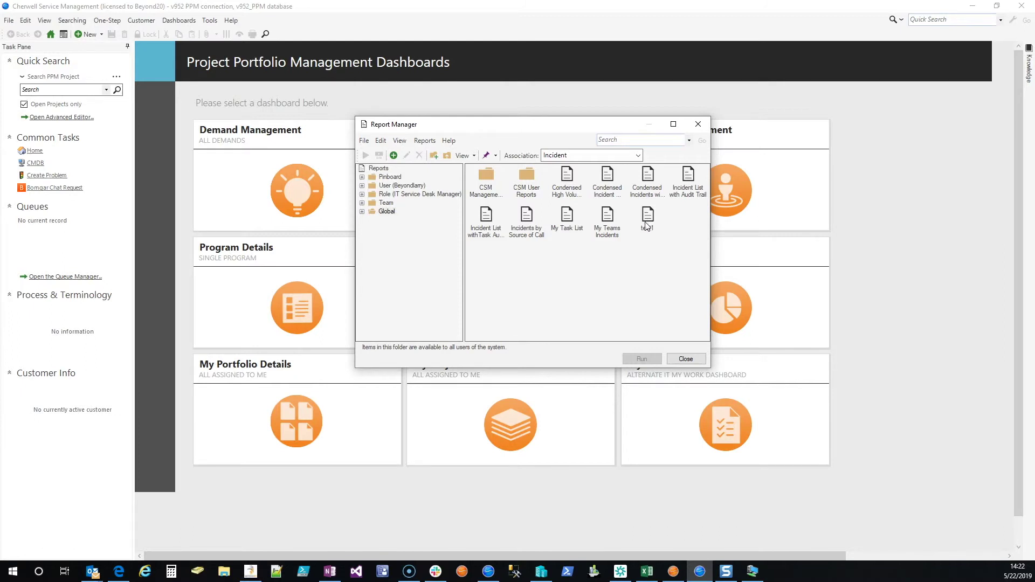
{"action": "left_click", "coordinate": [649, 221]}
{"action": "left_click", "coordinate": [650, 222]}
{"action": "left_click", "coordinate": [25, 538]}
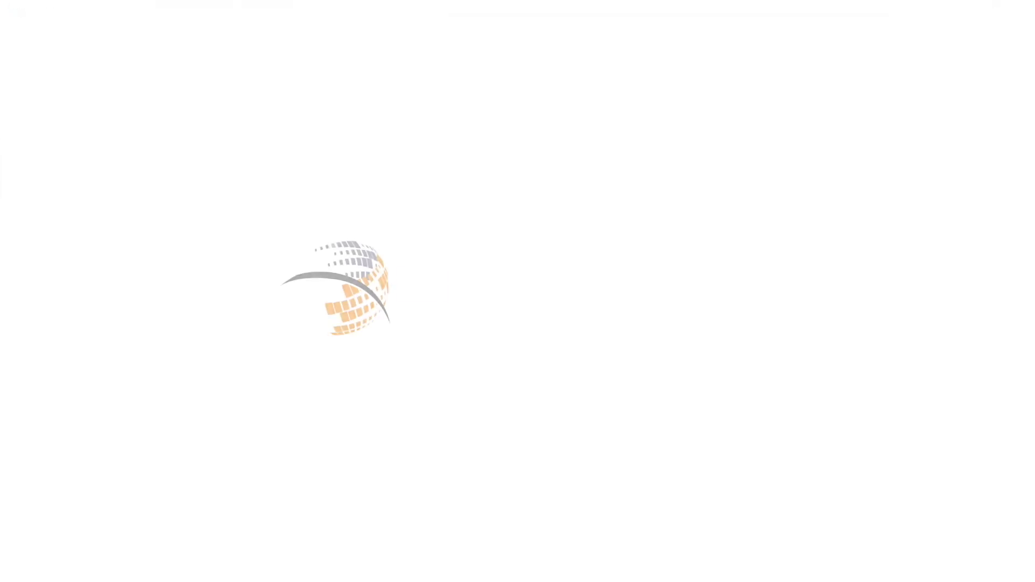